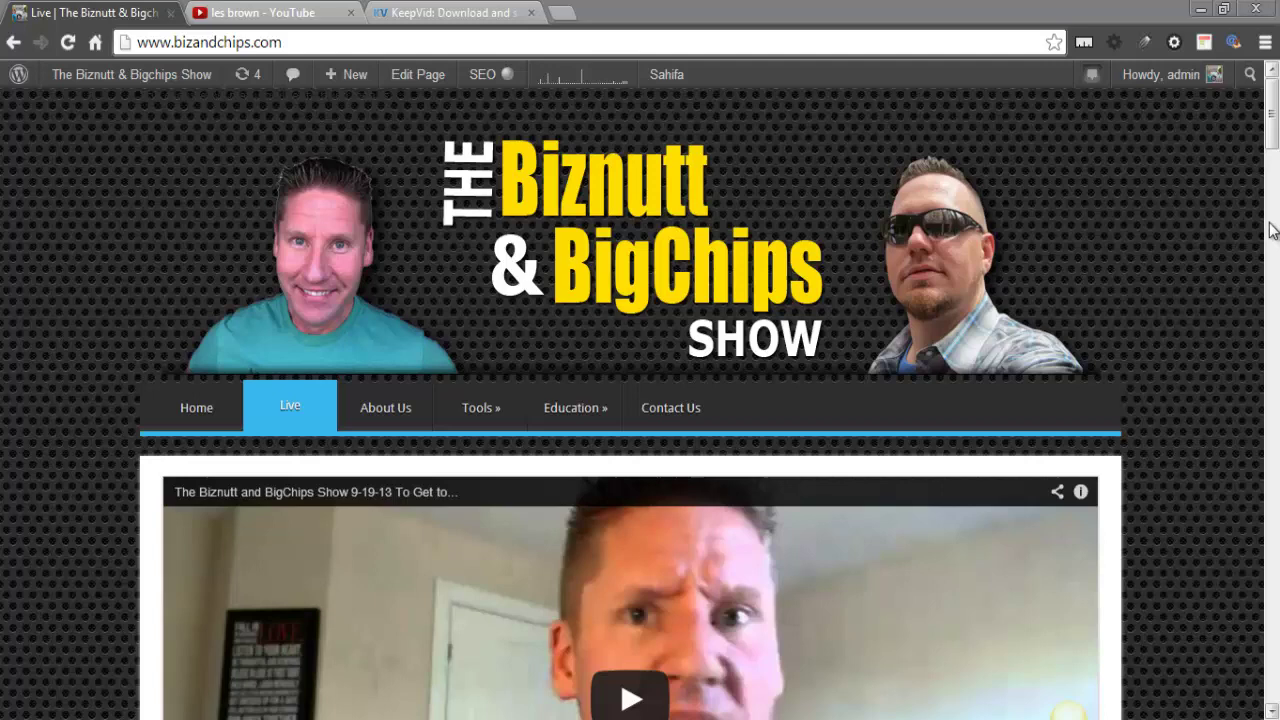
Step: Dismiss the Windows colour-scheme prompt over the Biznutt & BigChips Show page
{"action": "left_click_drag", "start_coordinate": [1272, 155], "coordinate": [1275, 310]}
{"action": "left_click_drag", "start_coordinate": [1272, 250], "coordinate": [1275, 120]}
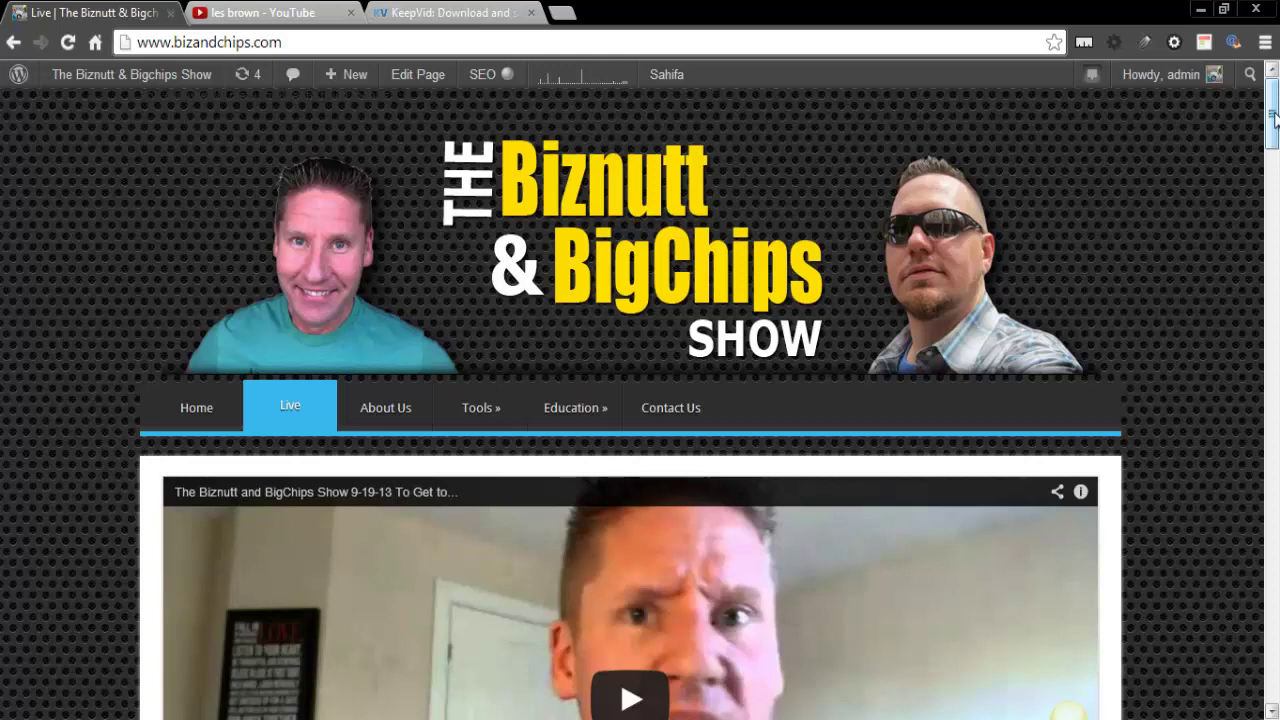
{"action": "left_click_drag", "start_coordinate": [1275, 118], "coordinate": [1273, 158]}
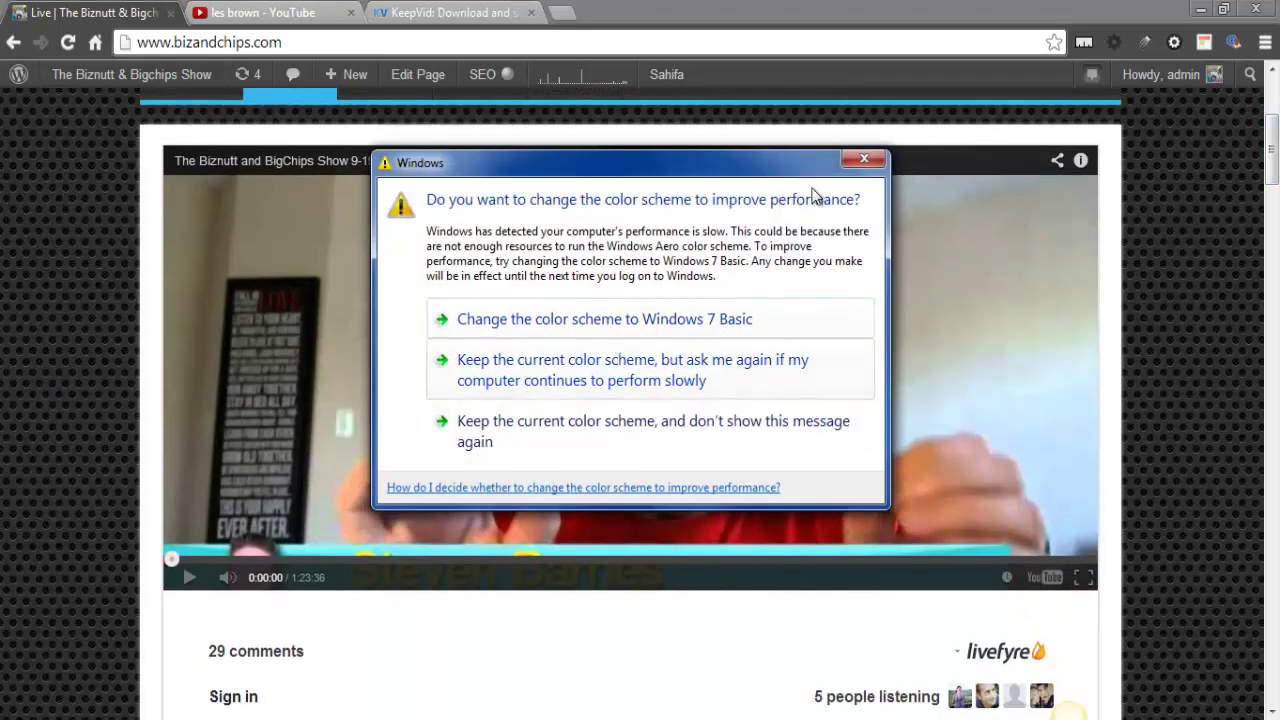
{"action": "left_click", "coordinate": [858, 164]}
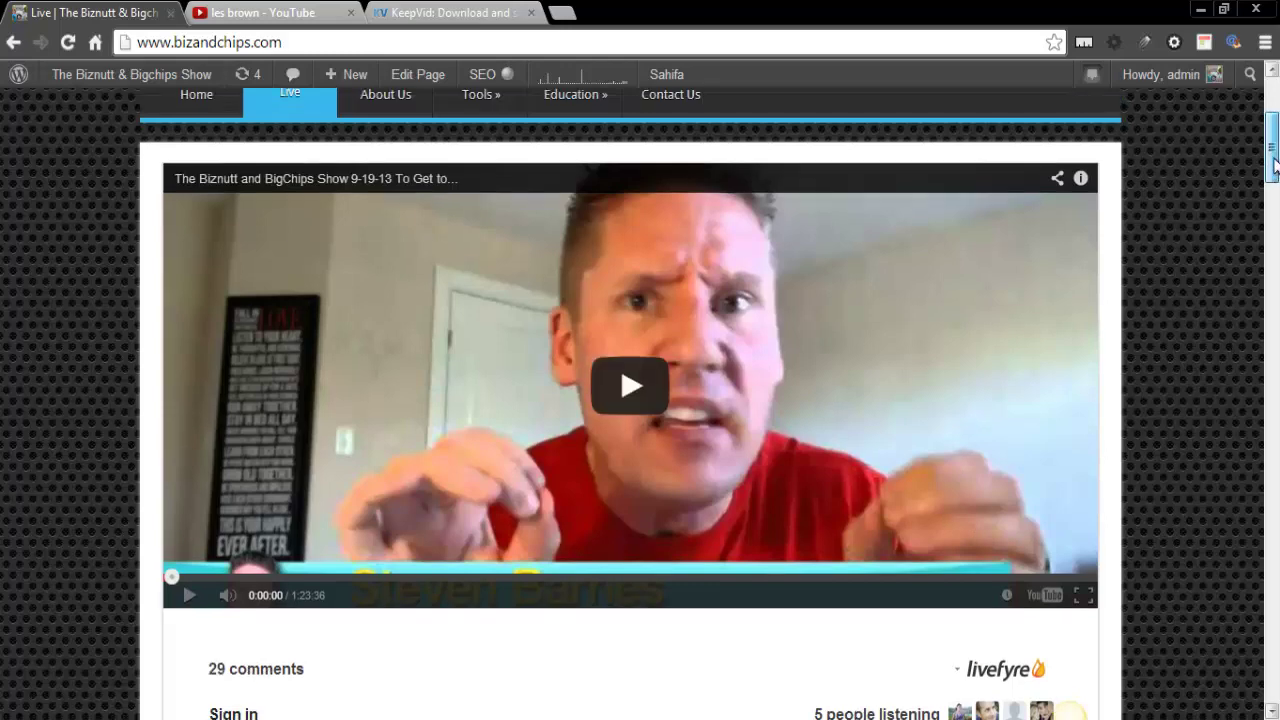
Step: Close the avast updater pop-up
{"action": "scroll", "coordinate": [1272, 150], "scroll_direction": "up", "scroll_amount": 2}
{"action": "left_click_drag", "start_coordinate": [1274, 165], "coordinate": [1274, 140]}
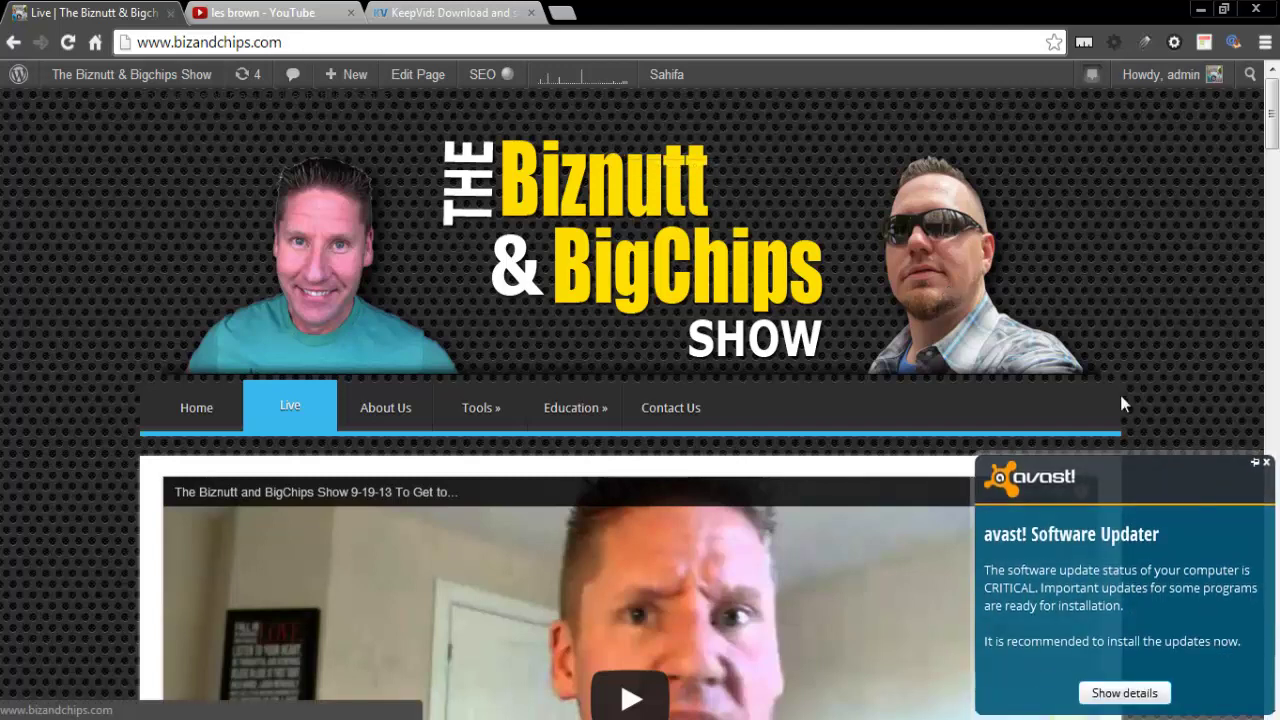
{"action": "left_click", "coordinate": [1266, 462]}
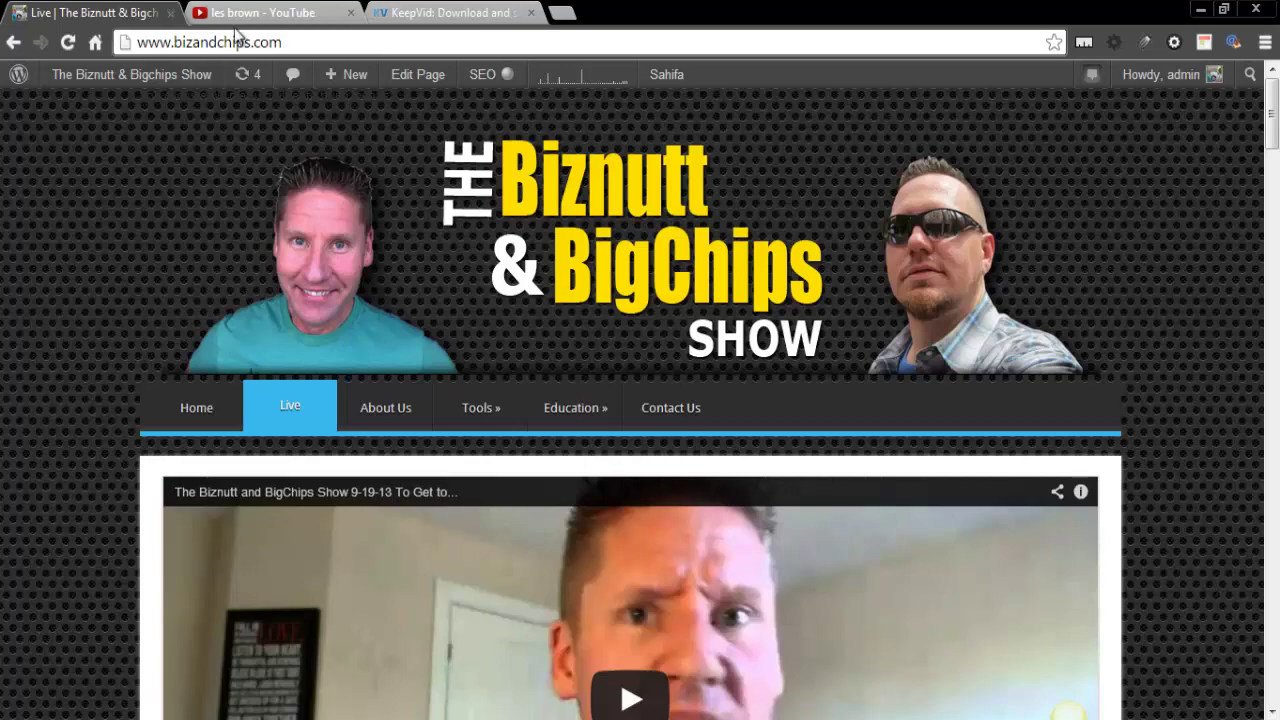
Step: Open 'Les Brown - SECRET KNOCK' from the les brown search results and pause it near the start
{"action": "left_click", "coordinate": [256, 14]}
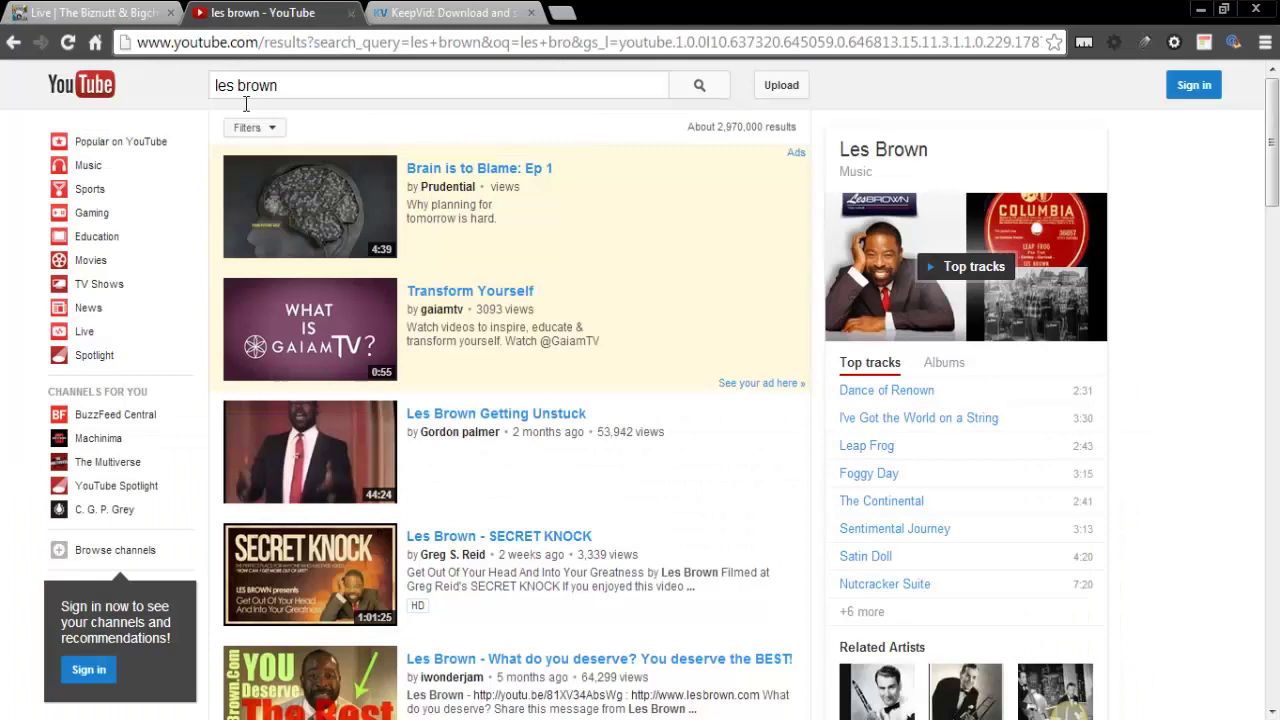
{"action": "left_click", "coordinate": [333, 560]}
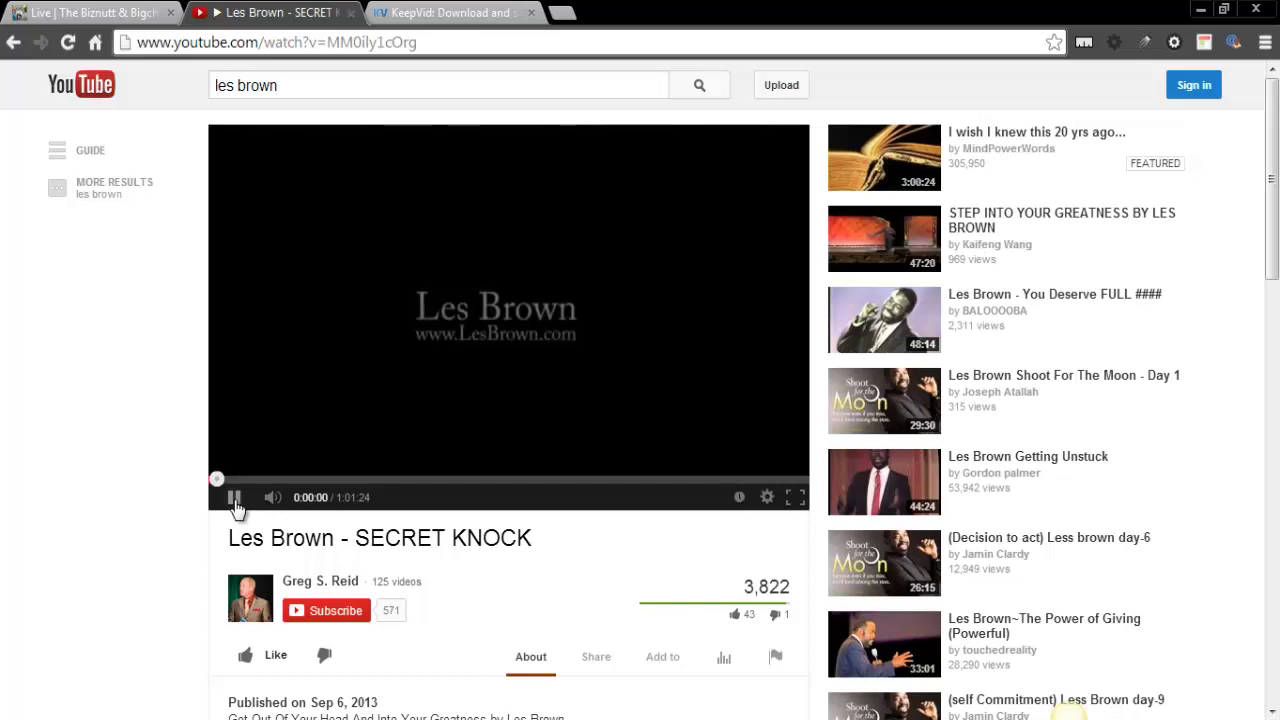
{"action": "left_click", "coordinate": [222, 362]}
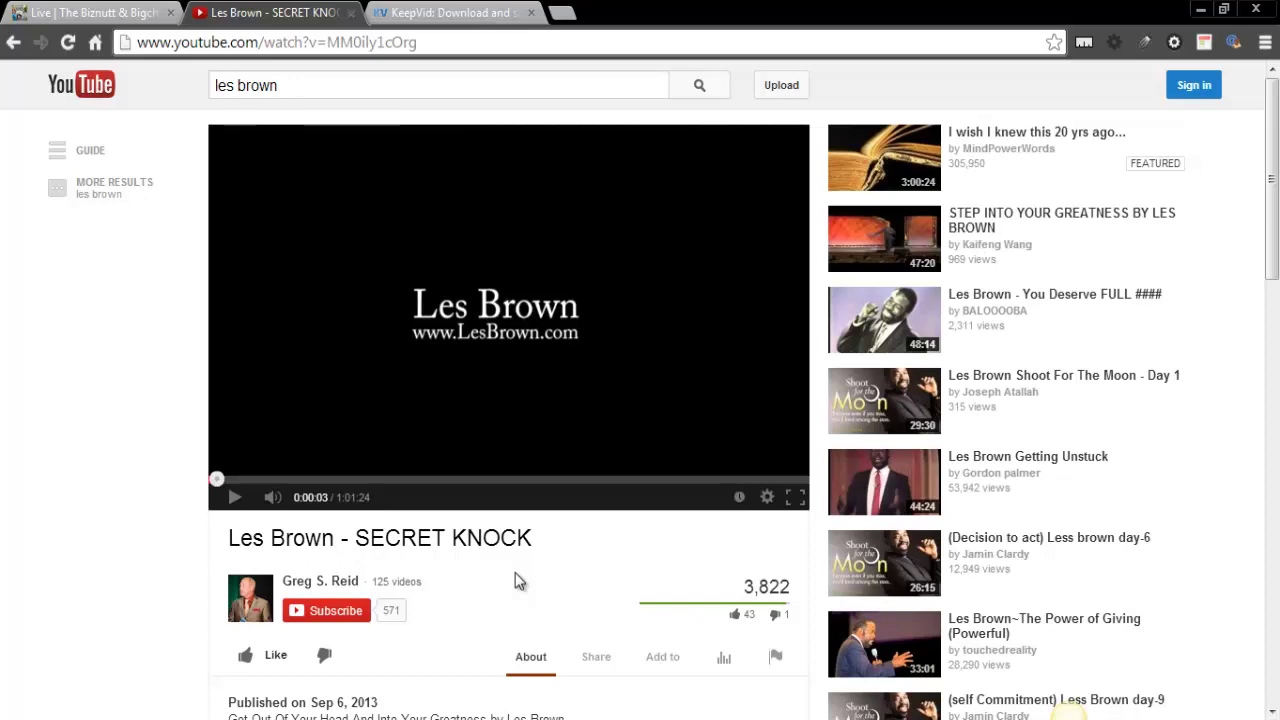
Step: Insert 'ss' before 'youtube' in the video's URL to load it on savefrom.net
{"action": "left_click", "coordinate": [175, 48]}
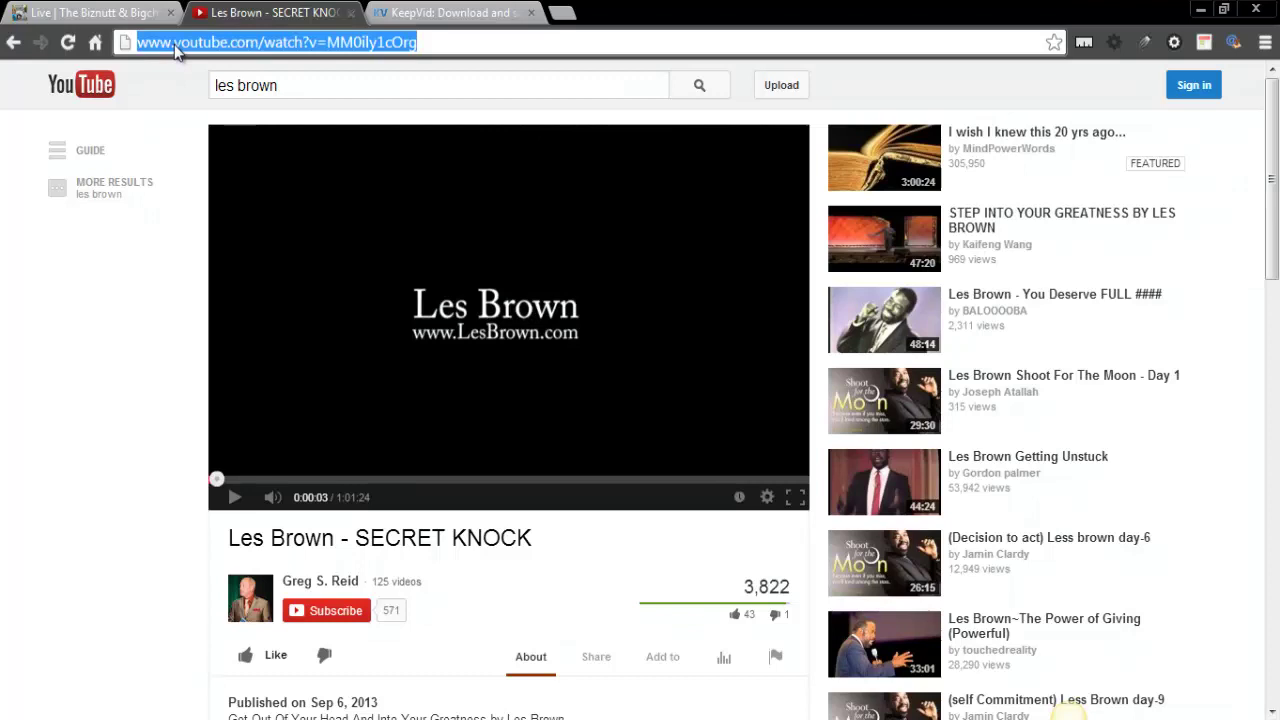
{"action": "left_click", "coordinate": [175, 46]}
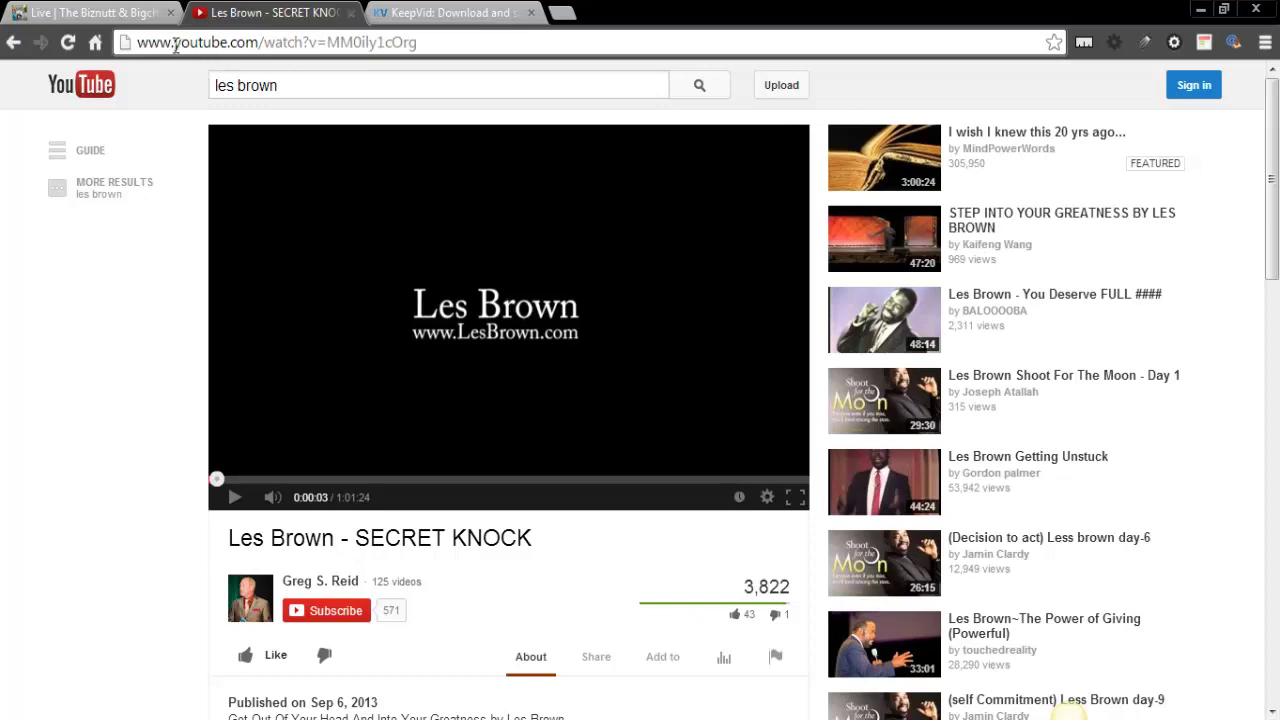
{"action": "left_click", "coordinate": [175, 44]}
{"action": "type", "text": "ss"}
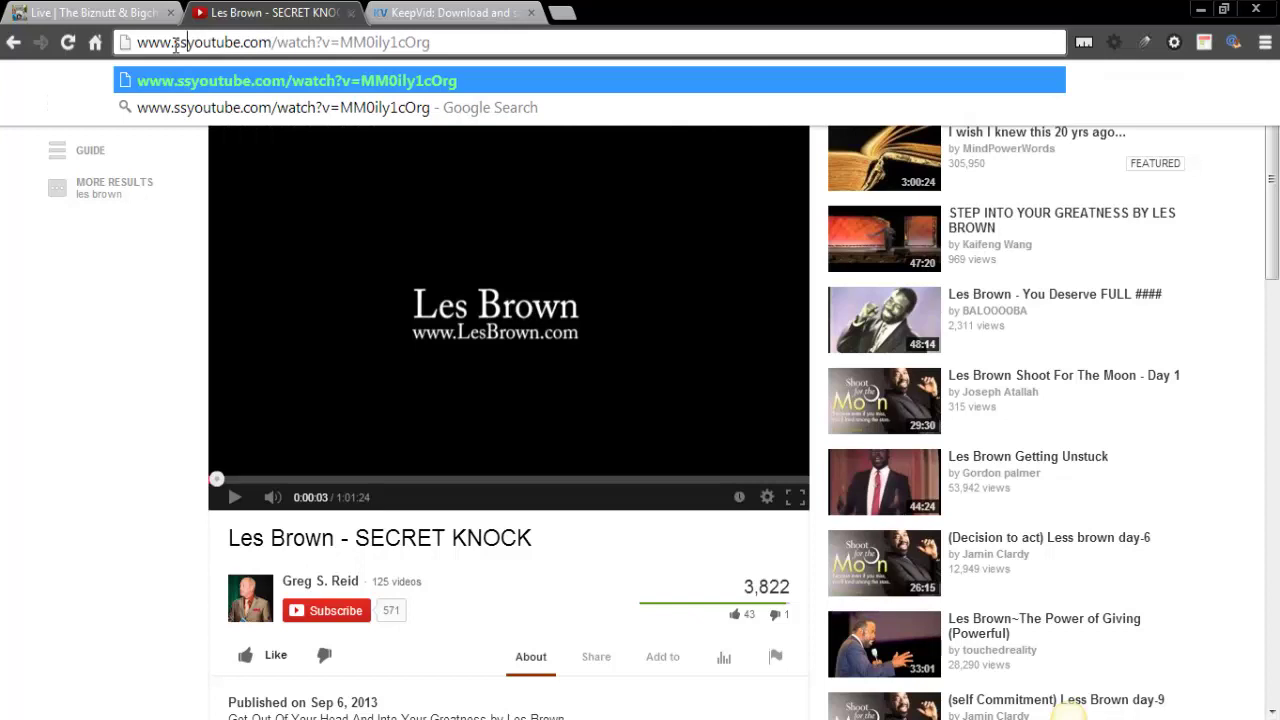
{"action": "key", "text": "Return"}
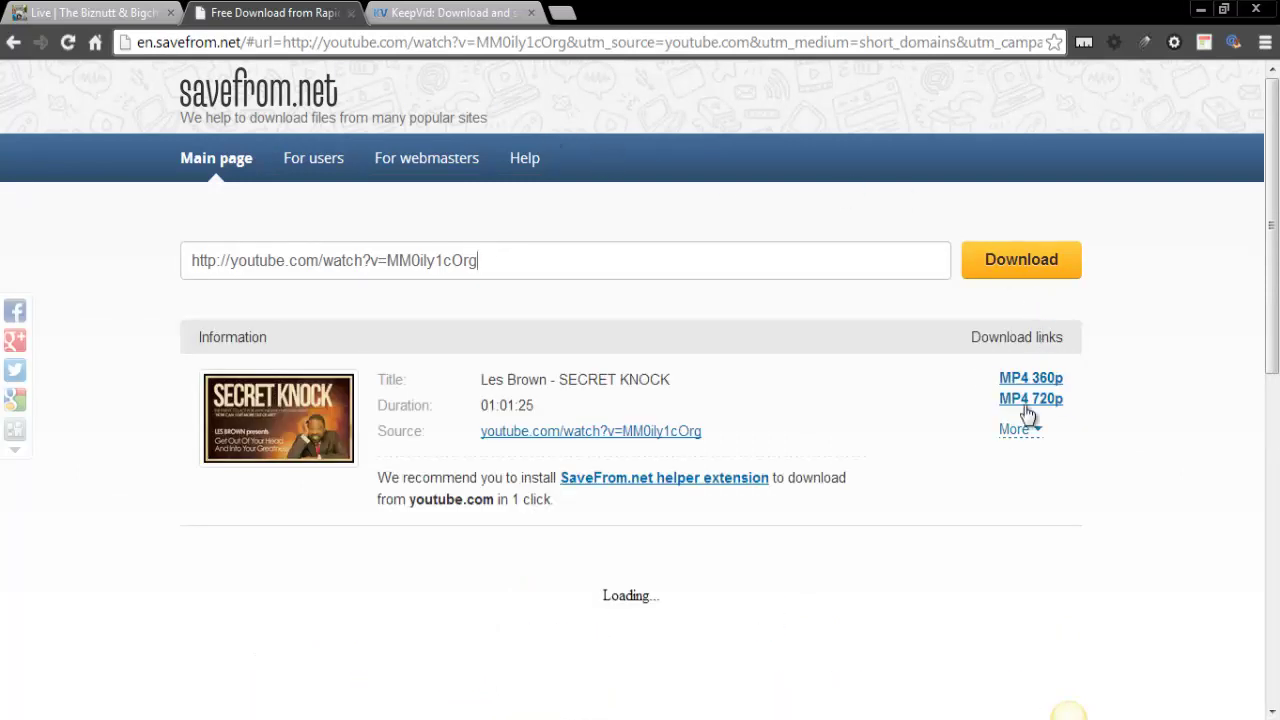
{"action": "left_click", "coordinate": [1033, 401]}
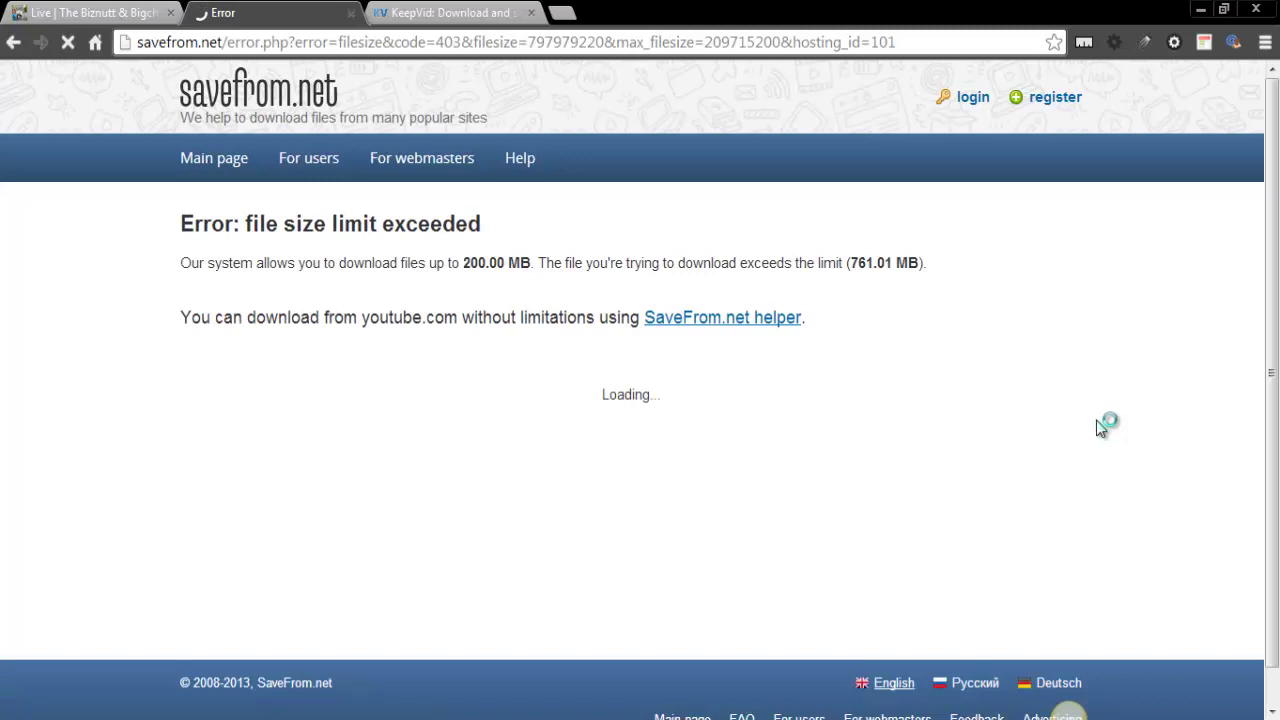
{"action": "left_click", "coordinate": [13, 45]}
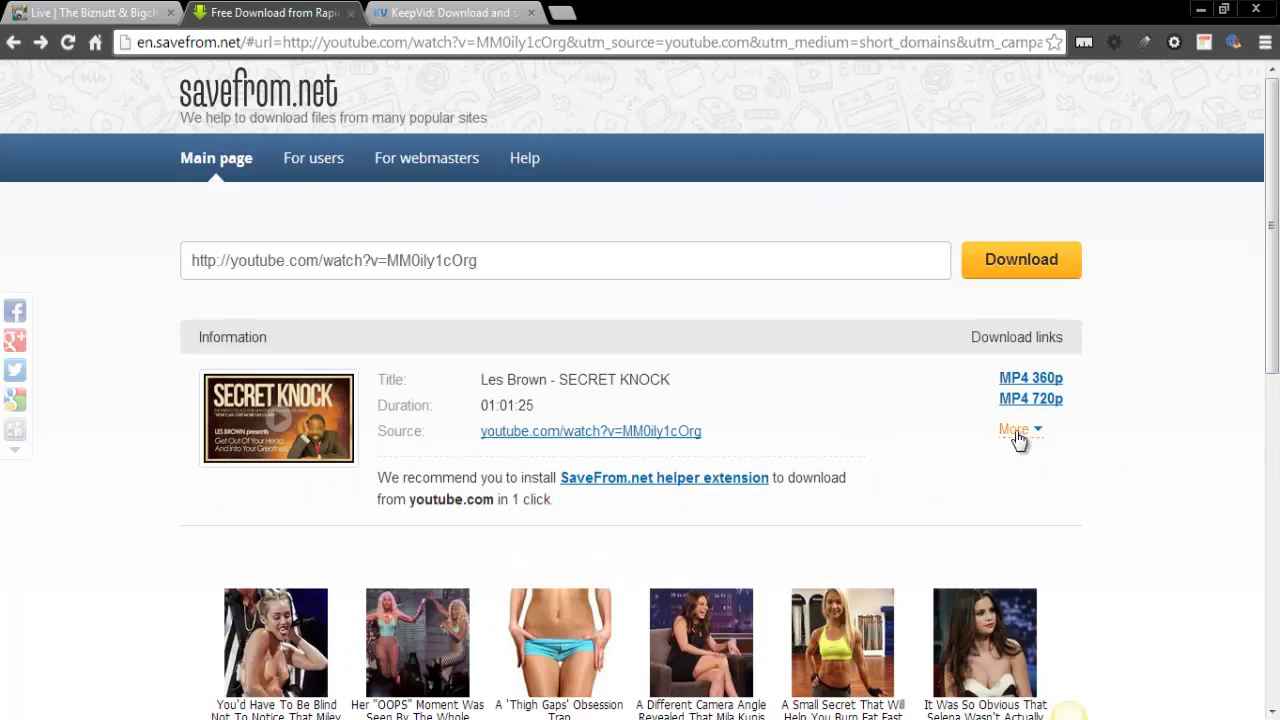
Step: Request the MP4 720p download and highlight the 761.01 MB size against the 200.00 MB limit
{"action": "left_click", "coordinate": [1016, 430]}
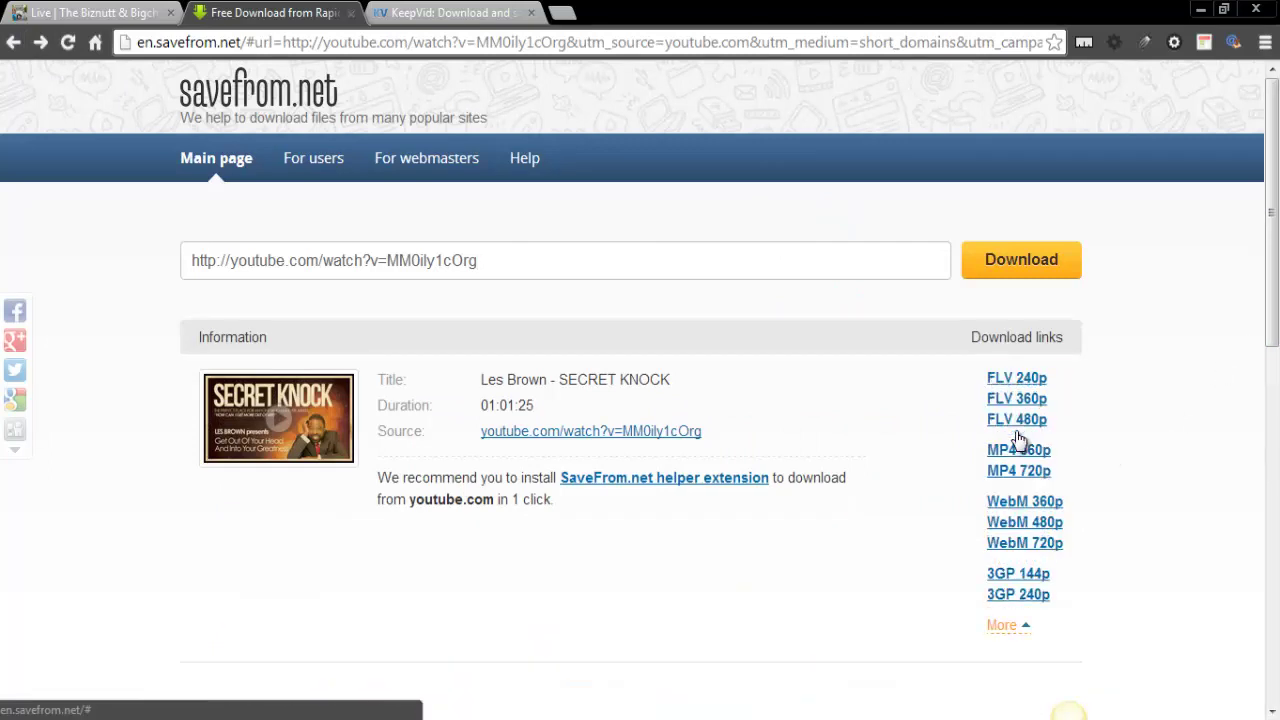
{"action": "left_click", "coordinate": [1018, 477]}
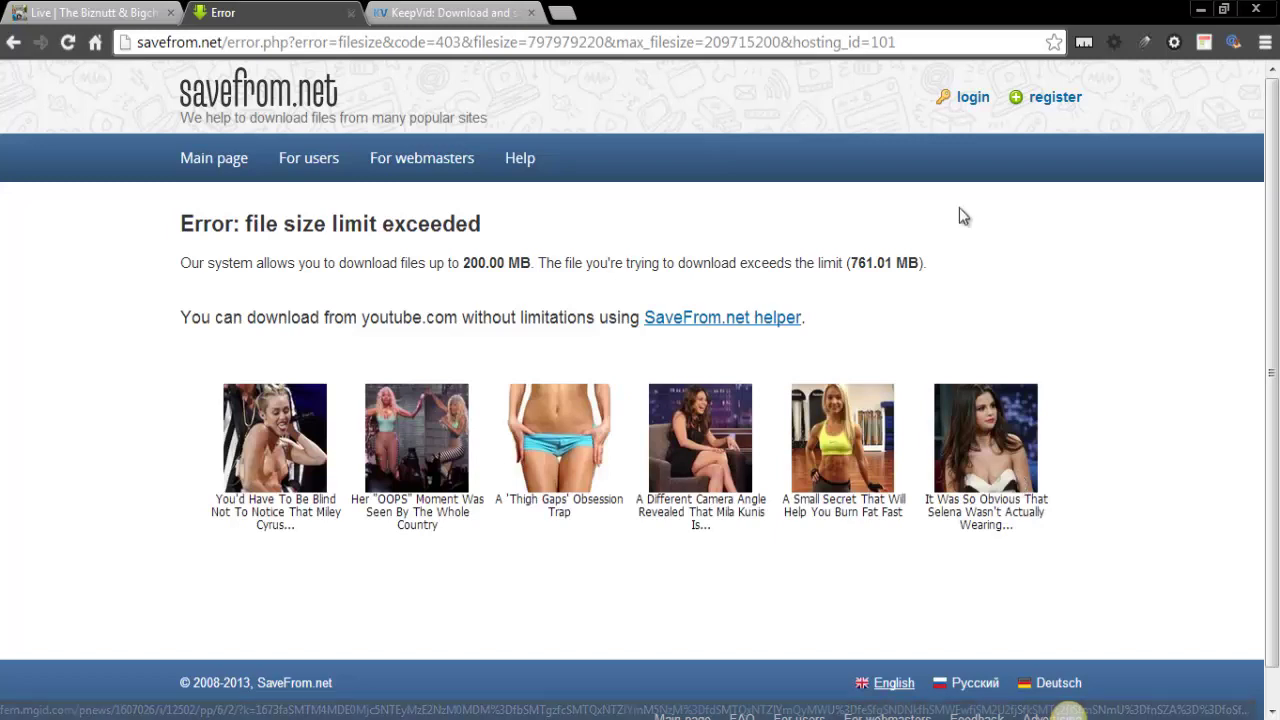
{"action": "left_click_drag", "start_coordinate": [849, 262], "coordinate": [908, 262]}
{"action": "left_click_drag", "start_coordinate": [463, 262], "coordinate": [528, 262]}
{"action": "left_click", "coordinate": [497, 294]}
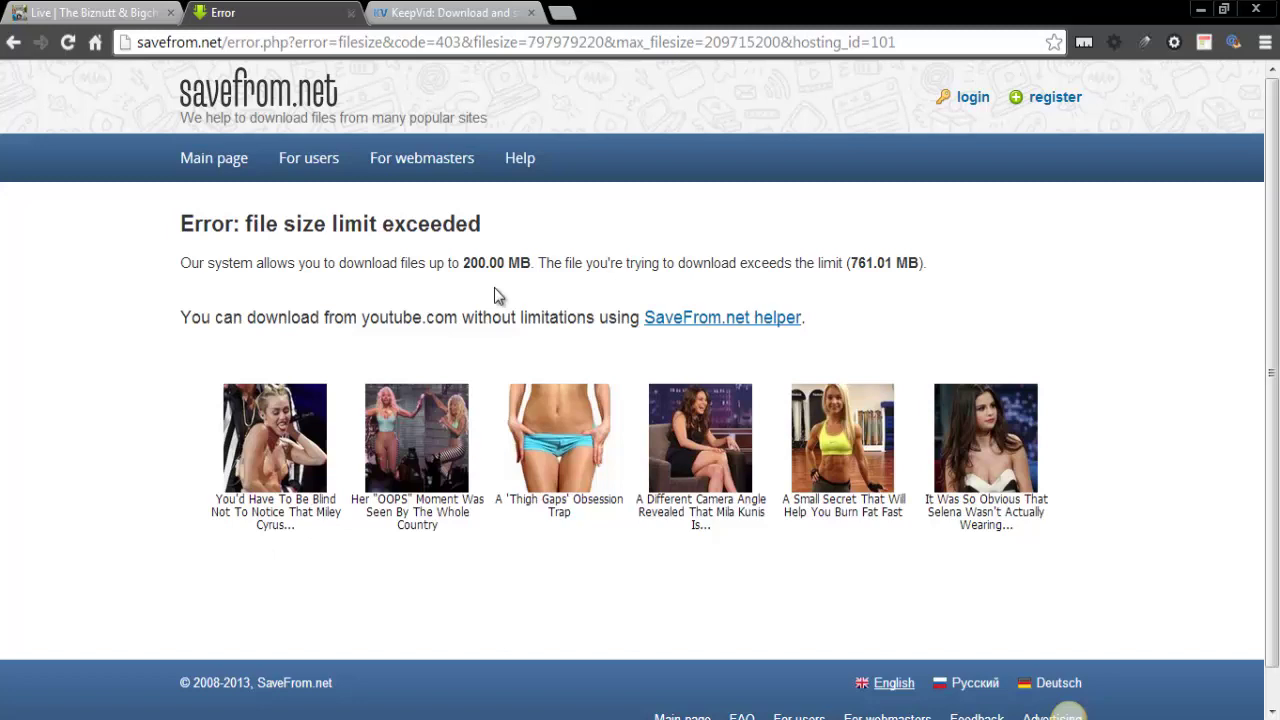
Step: Return to savefrom.net's download links and follow the Source link back to the YouTube video
{"action": "left_click", "coordinate": [14, 42]}
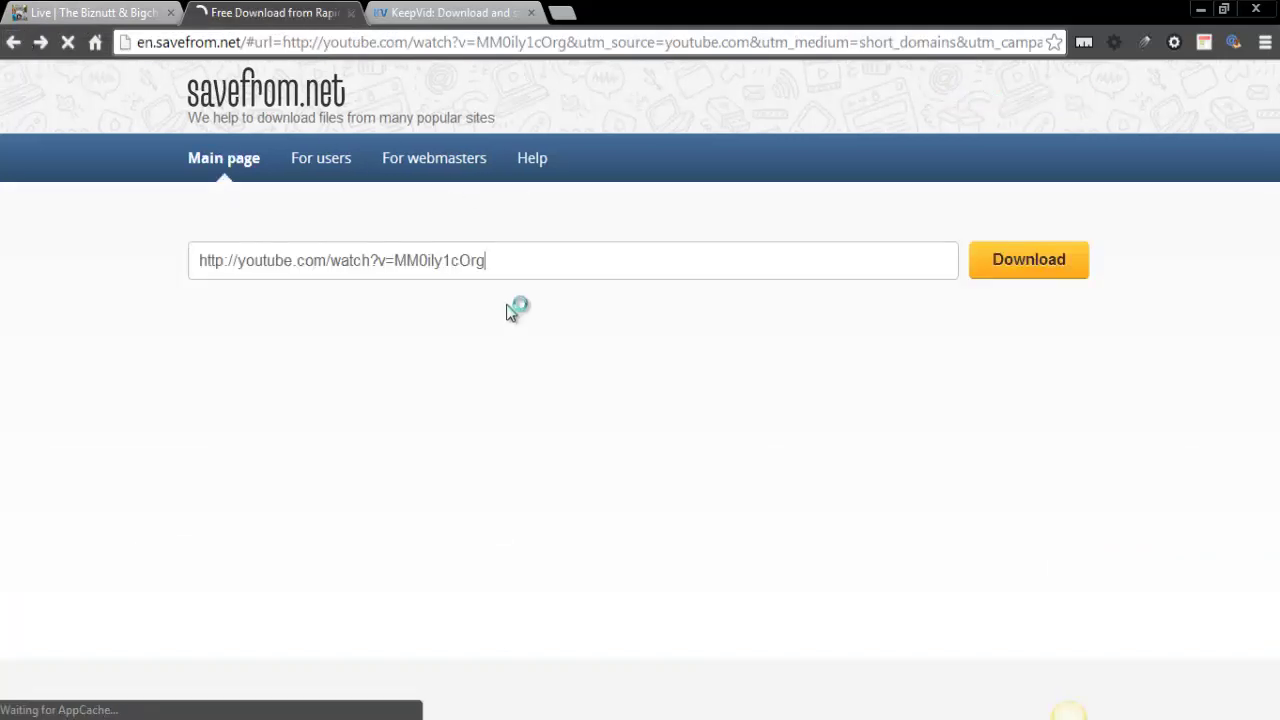
{"action": "left_click_drag", "start_coordinate": [500, 257], "coordinate": [431, 258]}
{"action": "left_click_drag", "start_coordinate": [332, 241], "coordinate": [200, 257]}
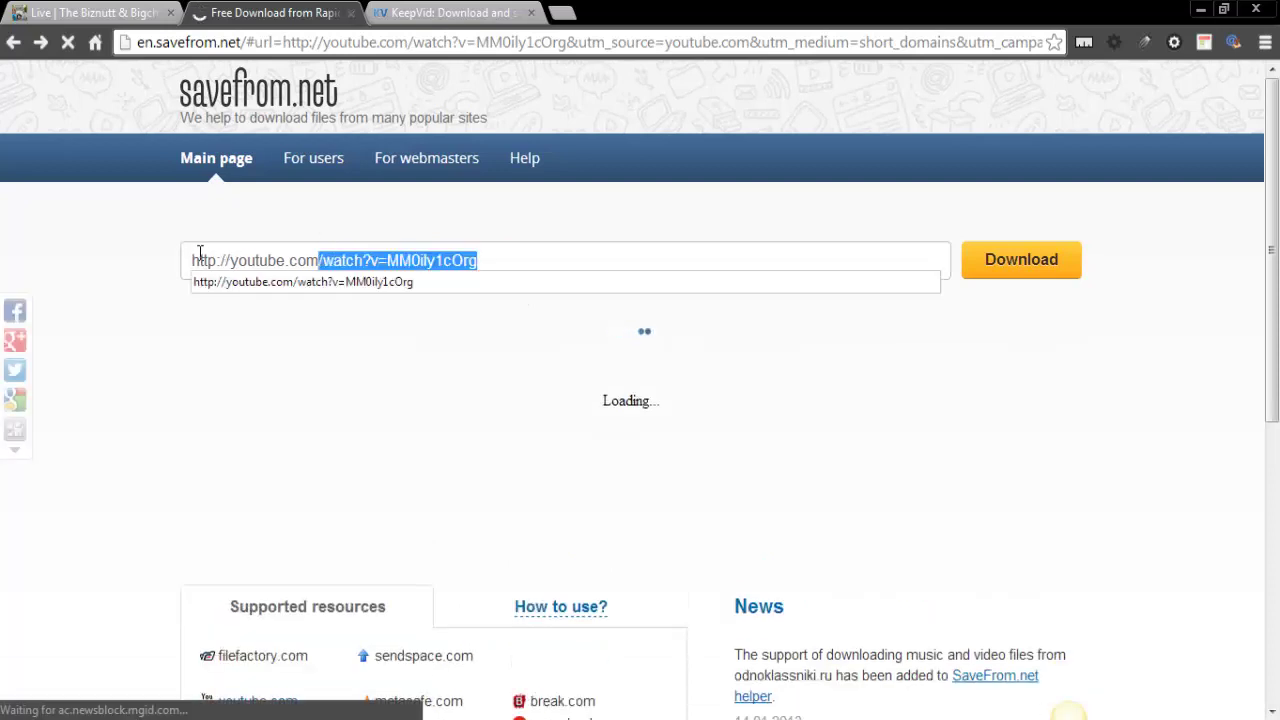
{"action": "left_click", "coordinate": [21, 47]}
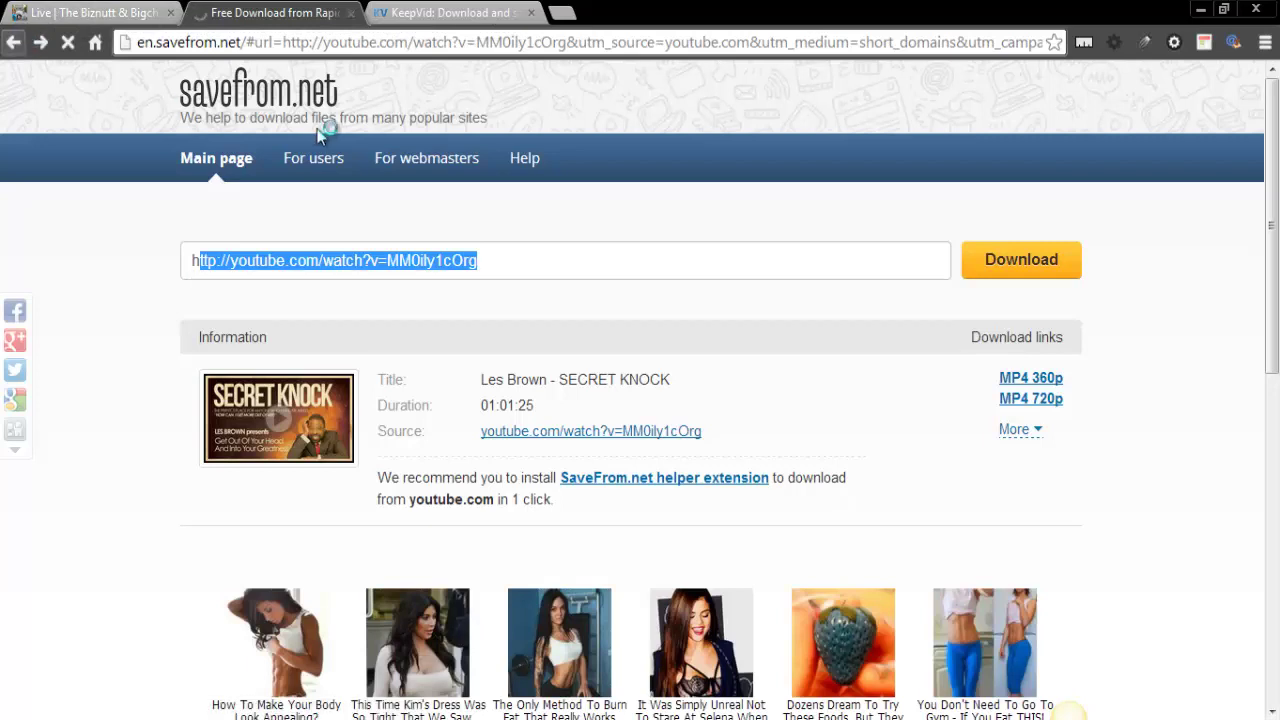
{"action": "left_click", "coordinate": [527, 431]}
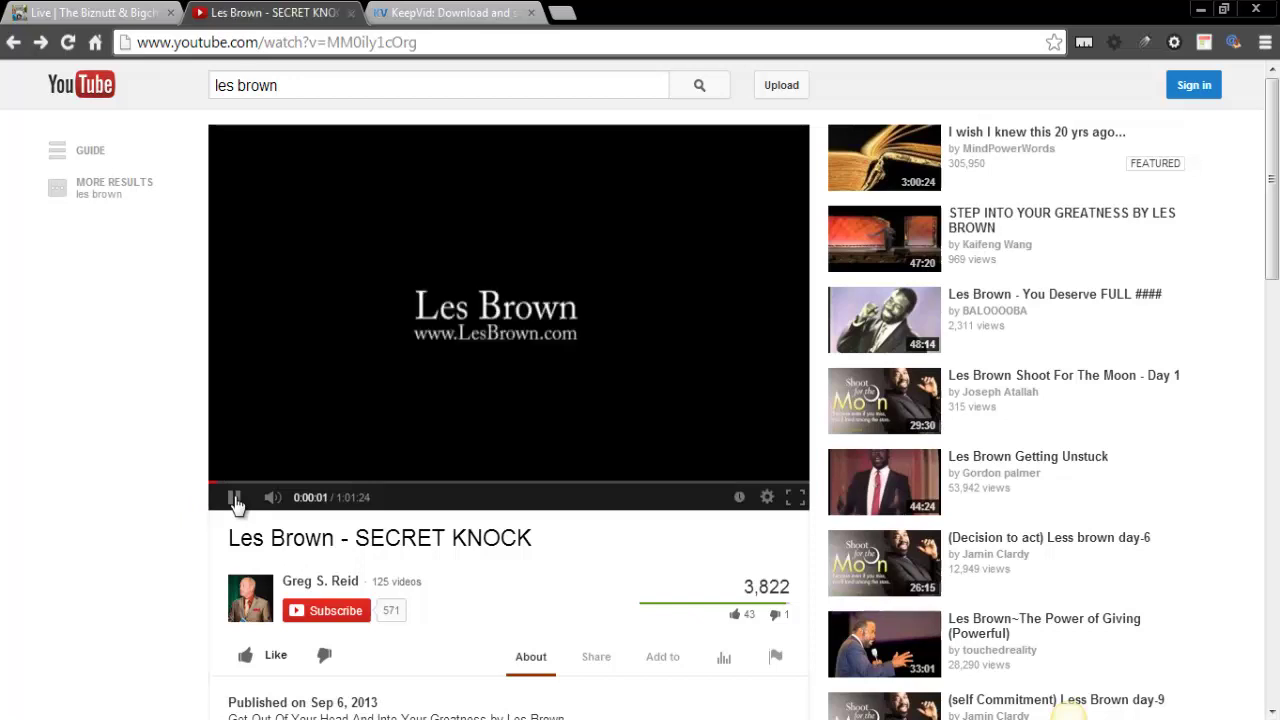
Step: Pause the SECRET KNOCK video, copy its URL from the address bar, and move to KeepVid
{"action": "left_click", "coordinate": [235, 498]}
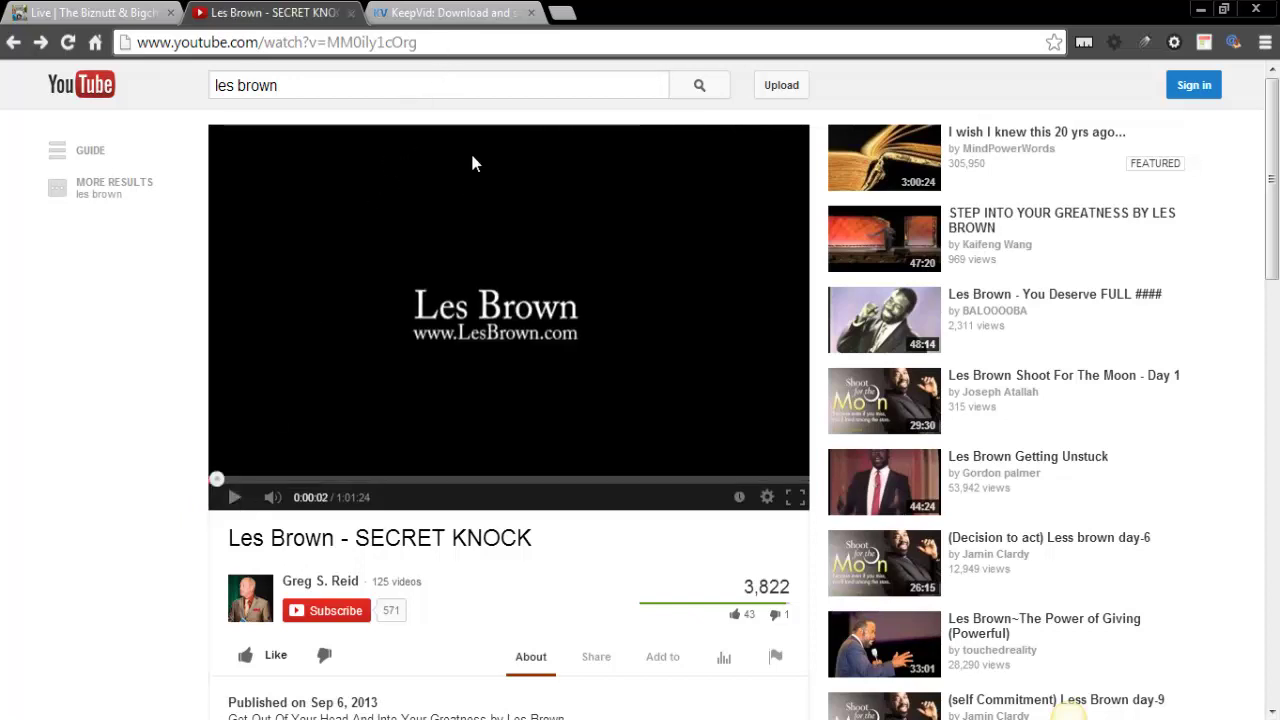
{"action": "left_click", "coordinate": [443, 45]}
{"action": "key", "text": "ctrl+c"}
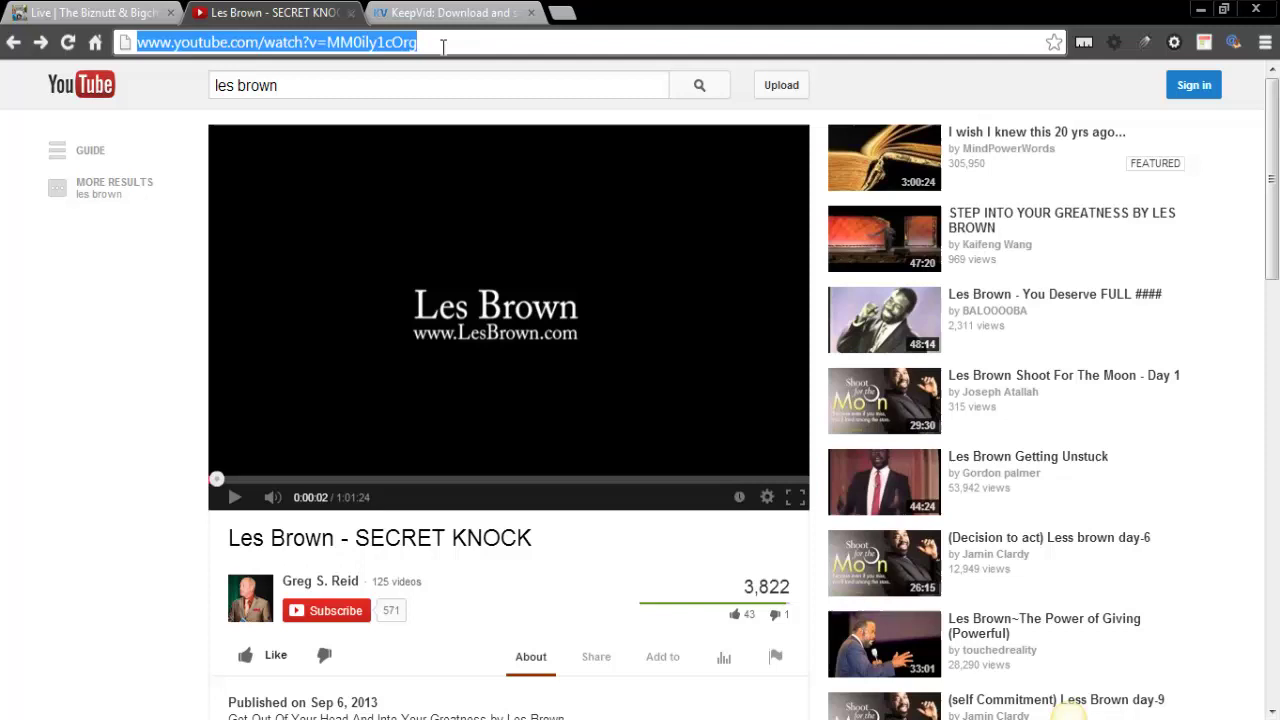
{"action": "right_click", "coordinate": [443, 46]}
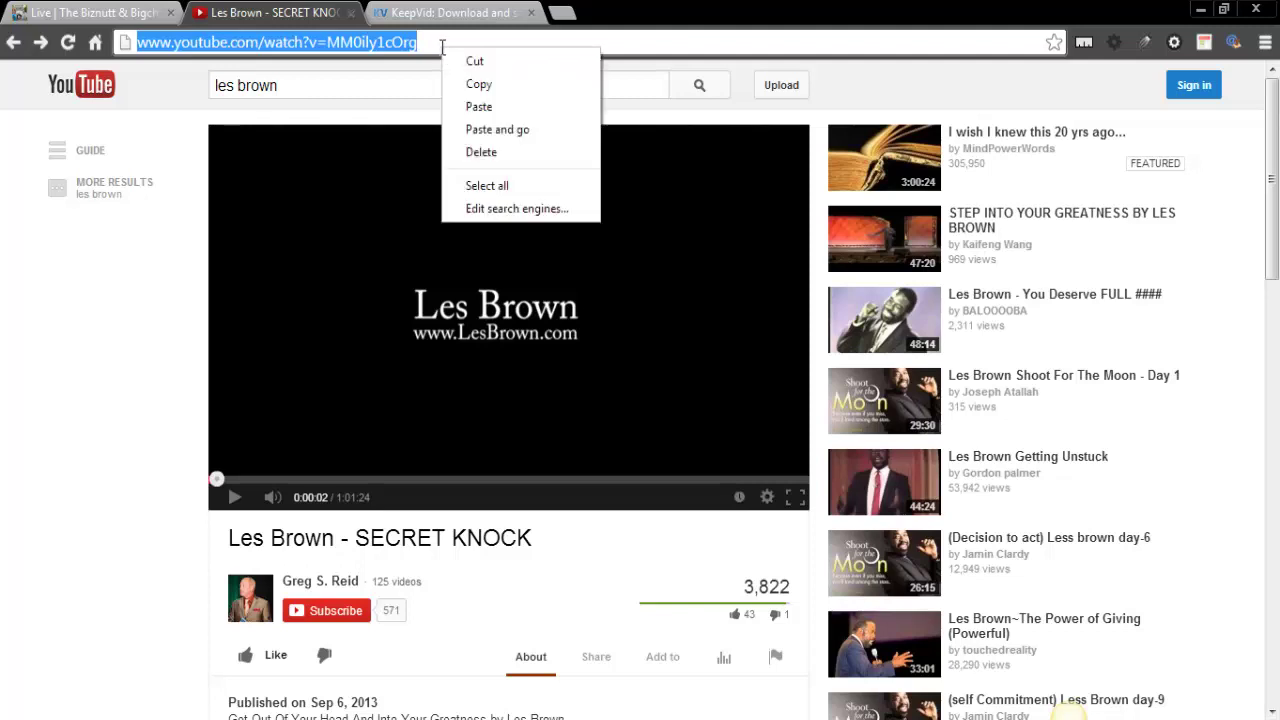
{"action": "left_click", "coordinate": [479, 107]}
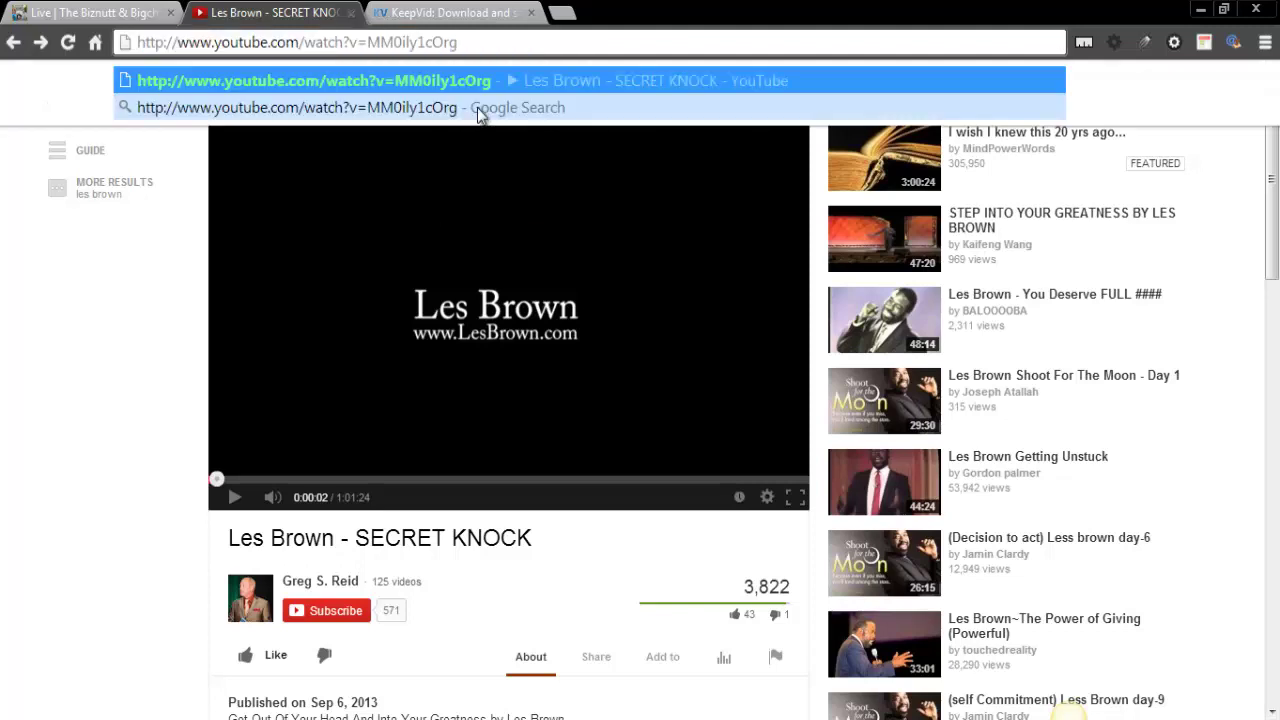
{"action": "left_click", "coordinate": [459, 16]}
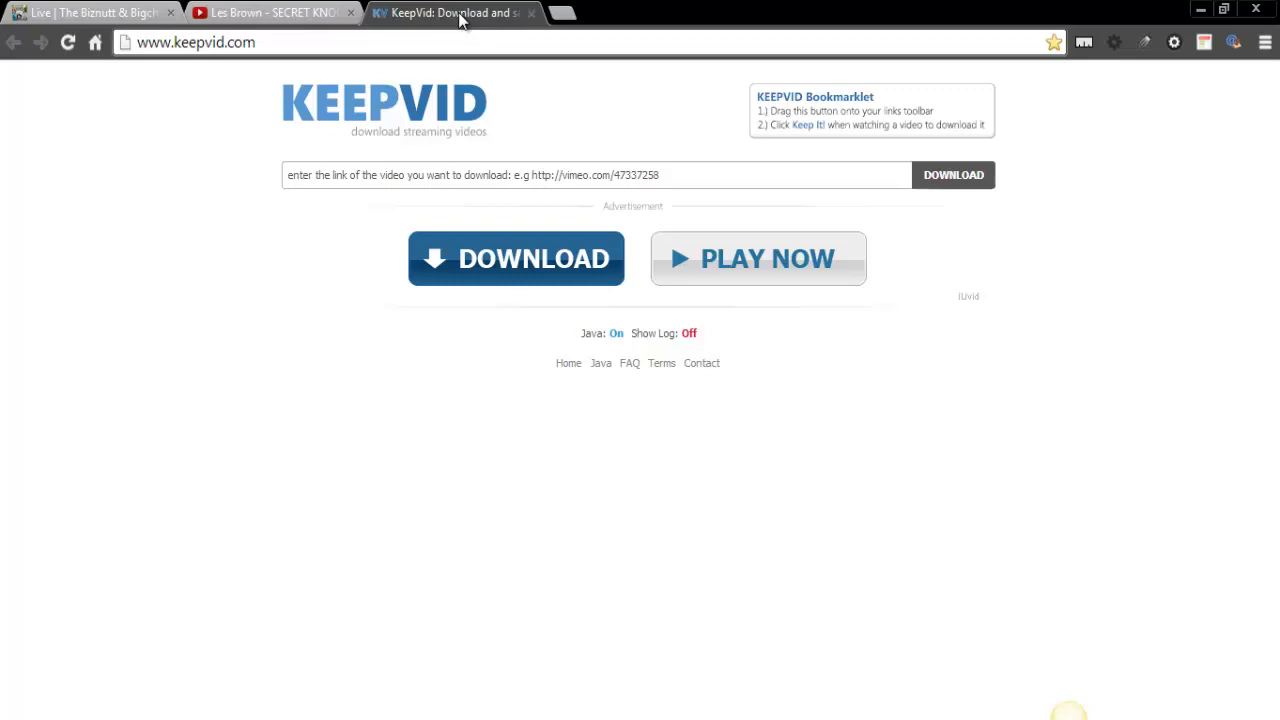
Step: Paste the SECRET KNOCK YouTube link into KeepVid and fetch its download formats
{"action": "left_click", "coordinate": [698, 175]}
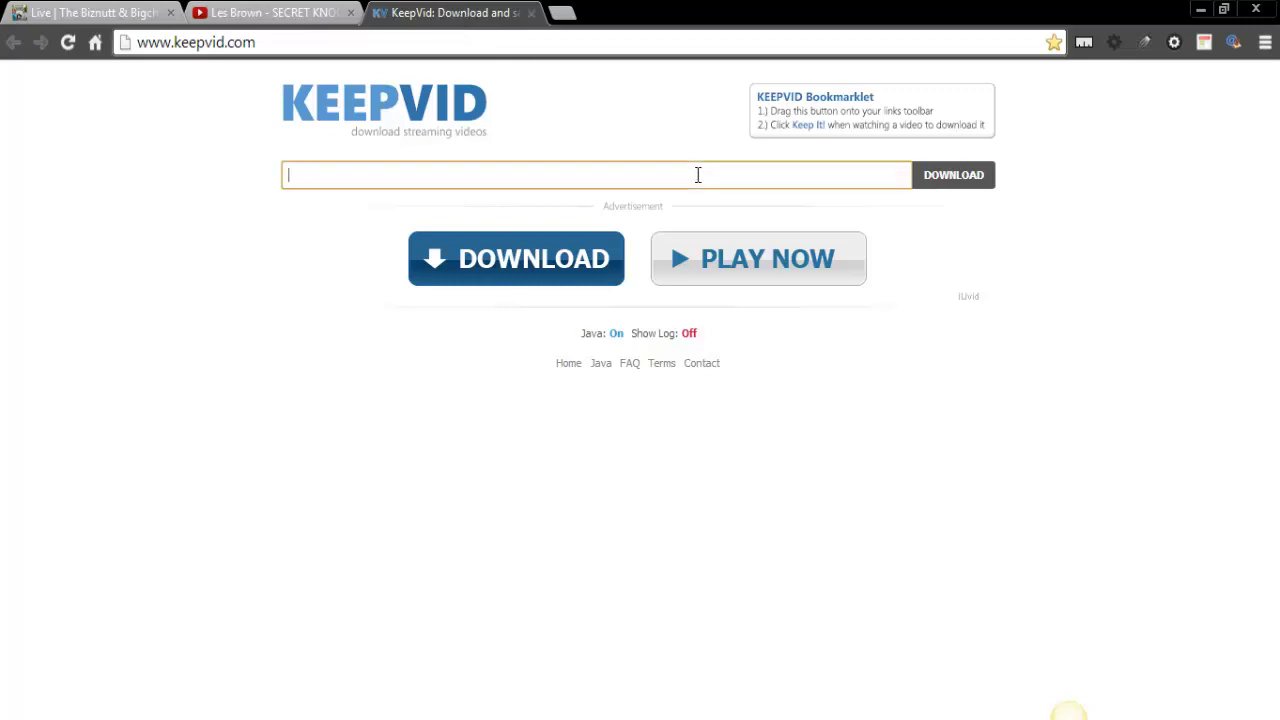
{"action": "key", "text": "ctrl+v"}
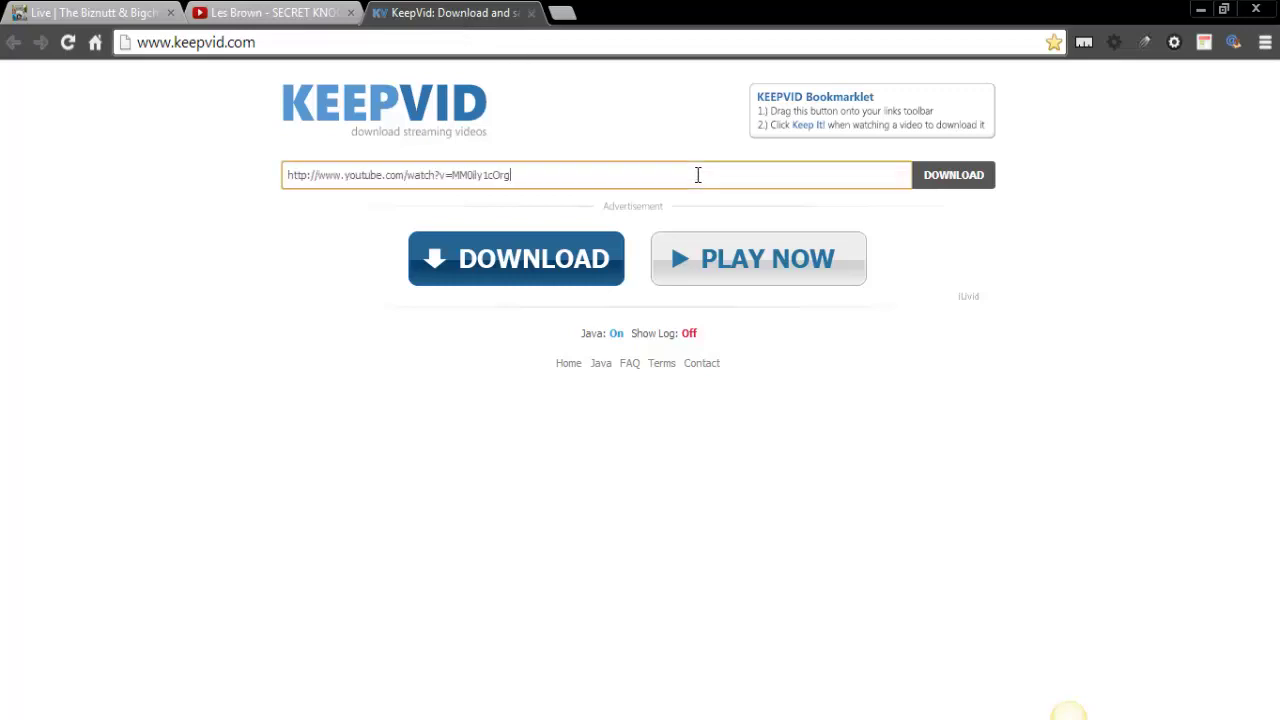
{"action": "left_click", "coordinate": [929, 178]}
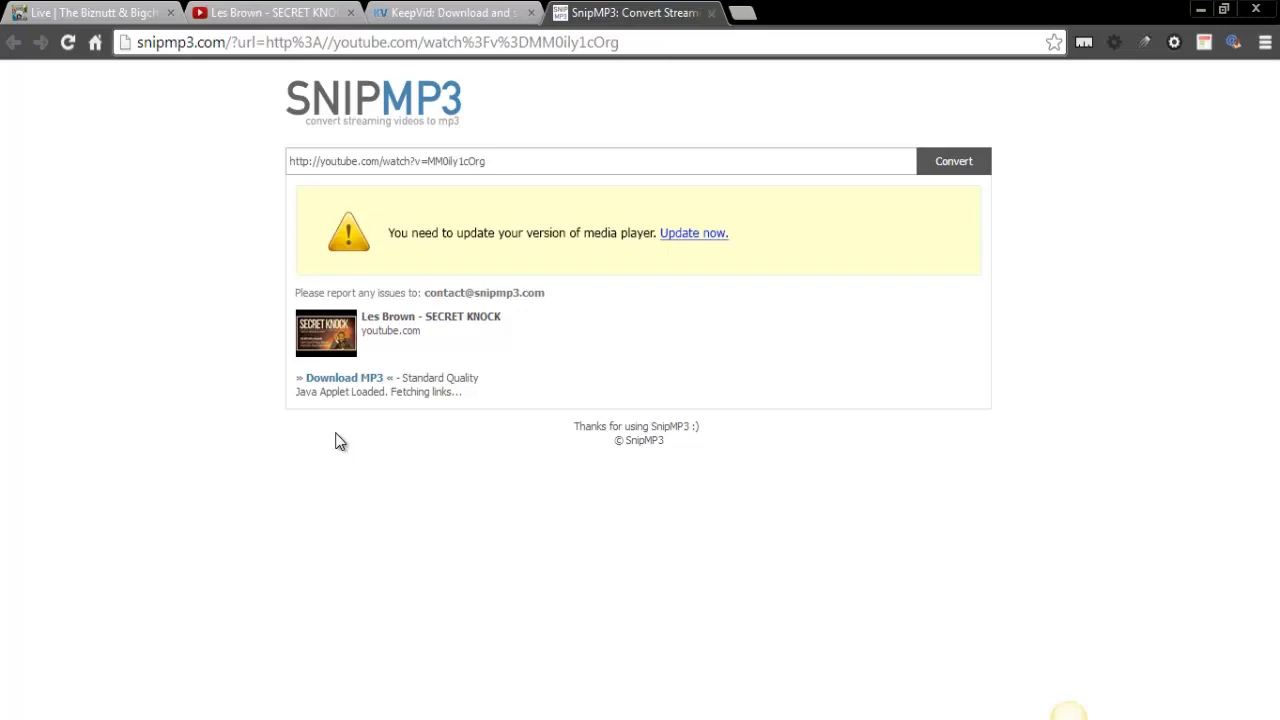
Step: Request the talk's MP3 through SnipMP3's Download MP3 link, then cancel the Save As dialog
{"action": "left_click", "coordinate": [316, 386]}
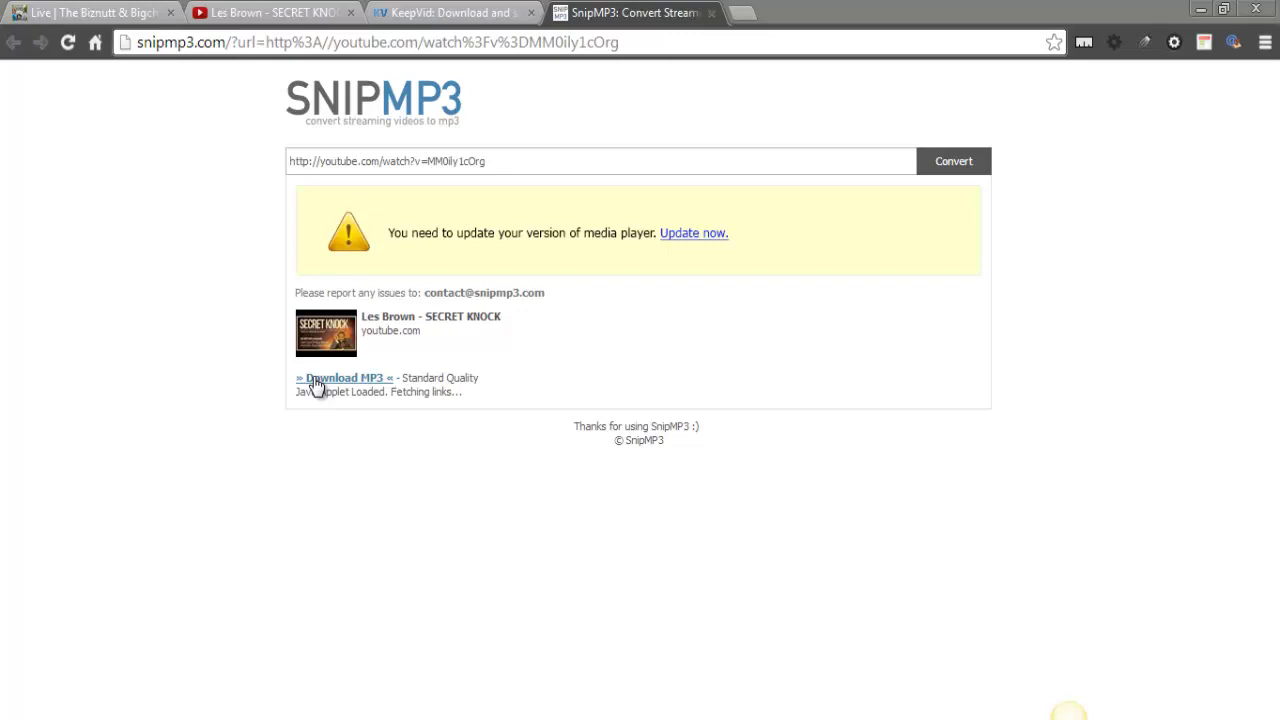
{"action": "left_click", "coordinate": [313, 378]}
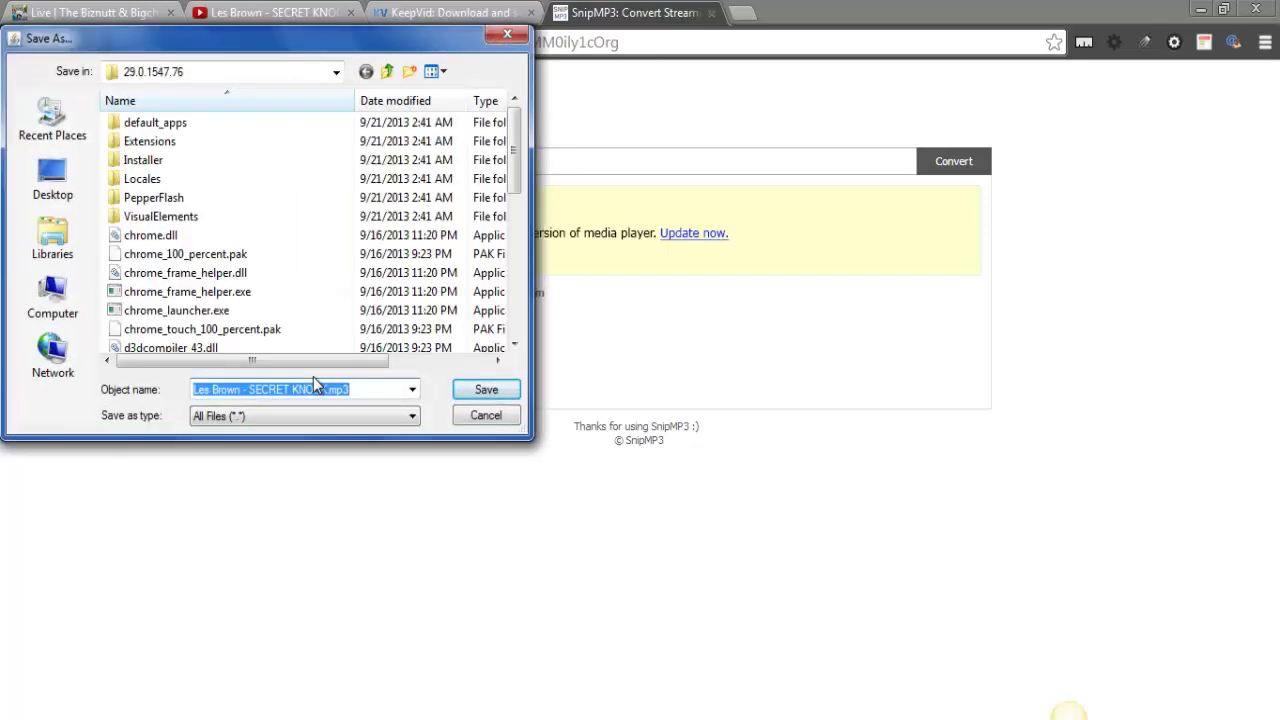
{"action": "left_click", "coordinate": [508, 36]}
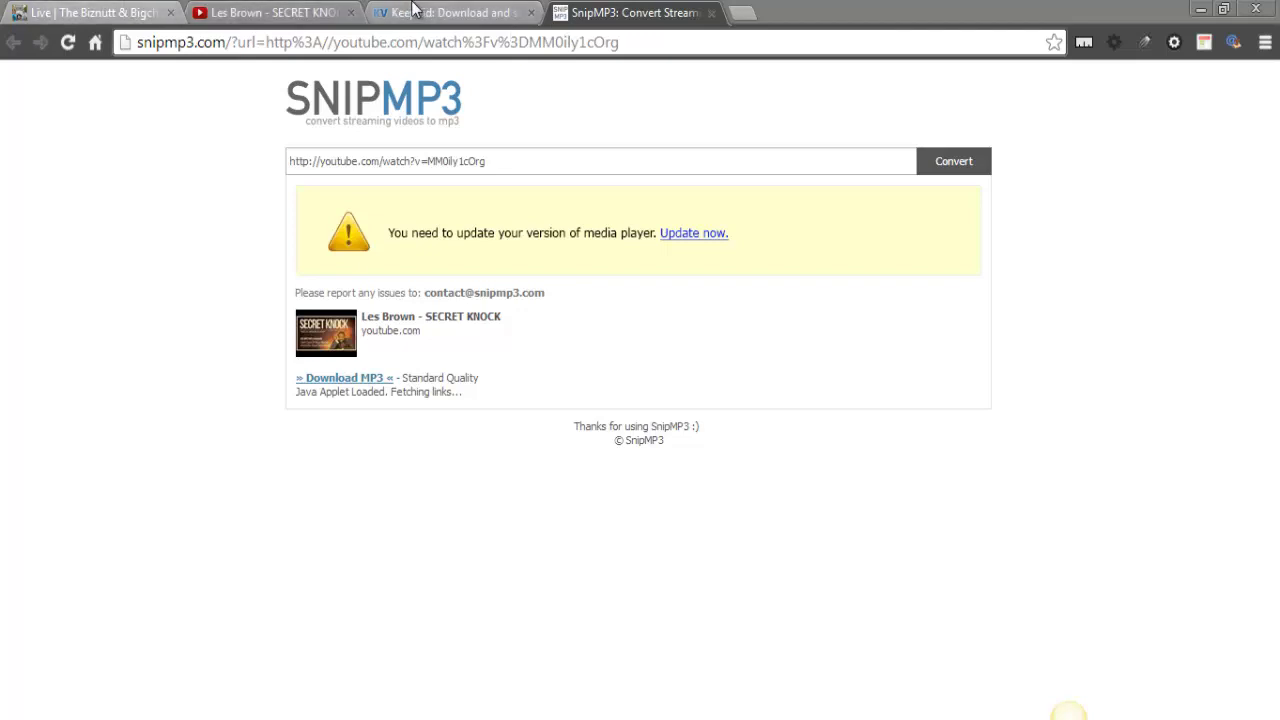
Step: Revisit the KeepVid download list, then return to the SECRET KNOCK YouTube page
{"action": "left_click", "coordinate": [419, 12]}
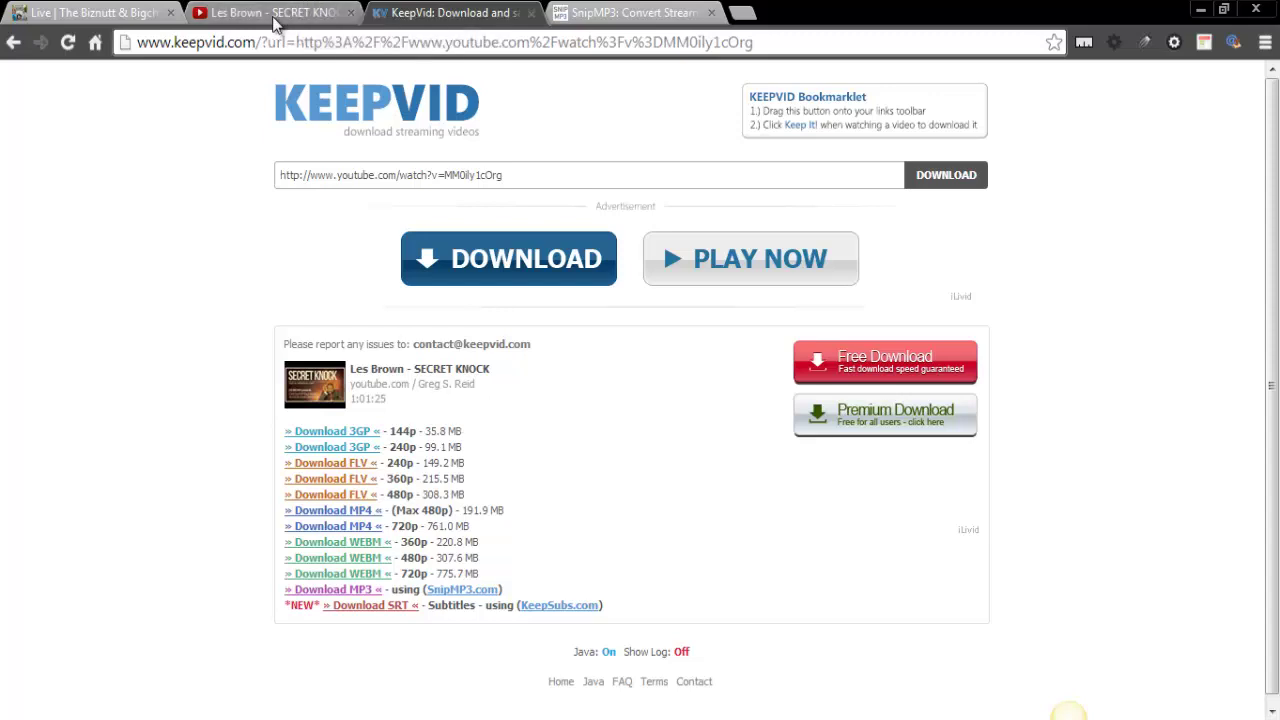
{"action": "left_click", "coordinate": [303, 15]}
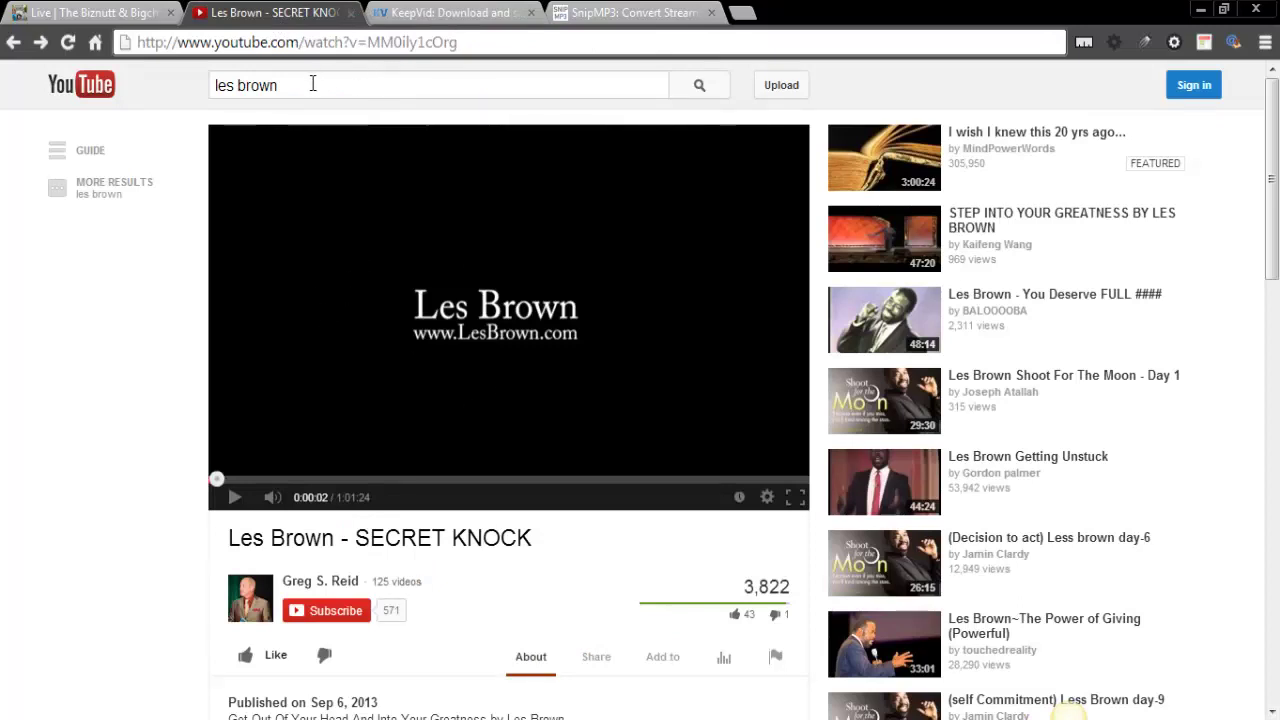
Step: Replace the search text with the Minute With Mark channel's name and open the suggested channel
{"action": "left_click_drag", "start_coordinate": [309, 85], "coordinate": [88, 92]}
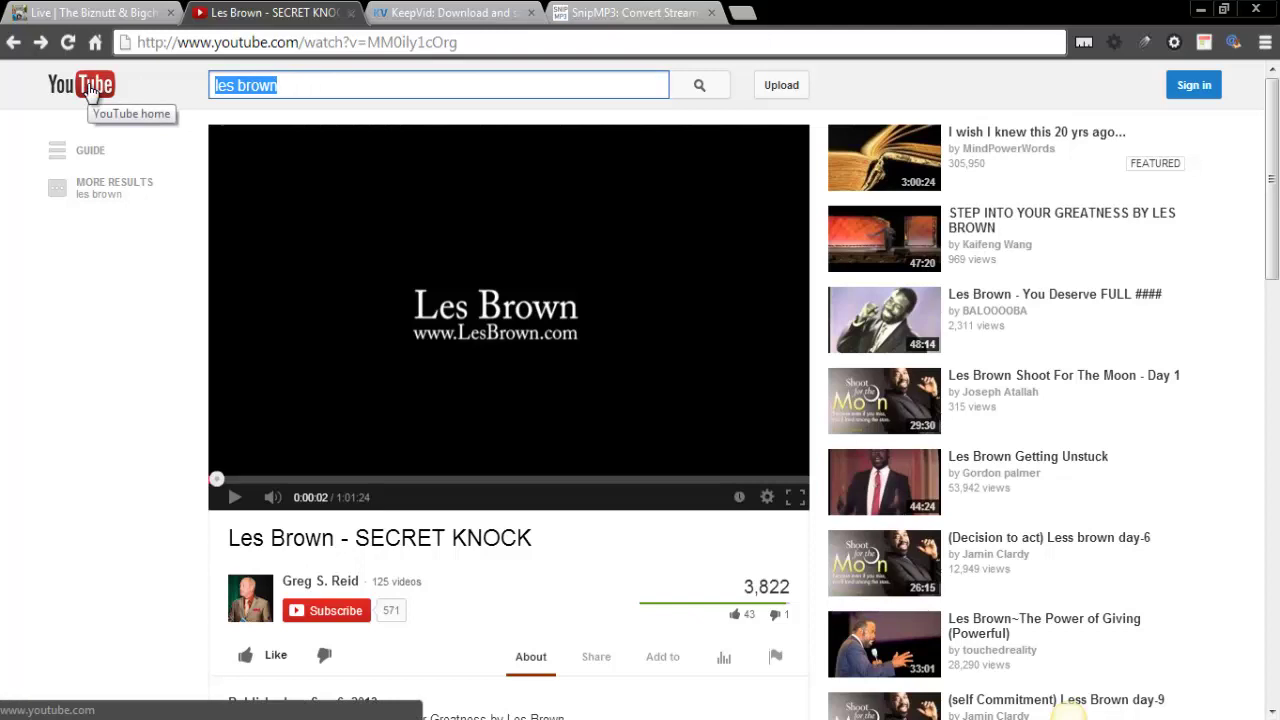
{"action": "type", "text": "vincent ort"}
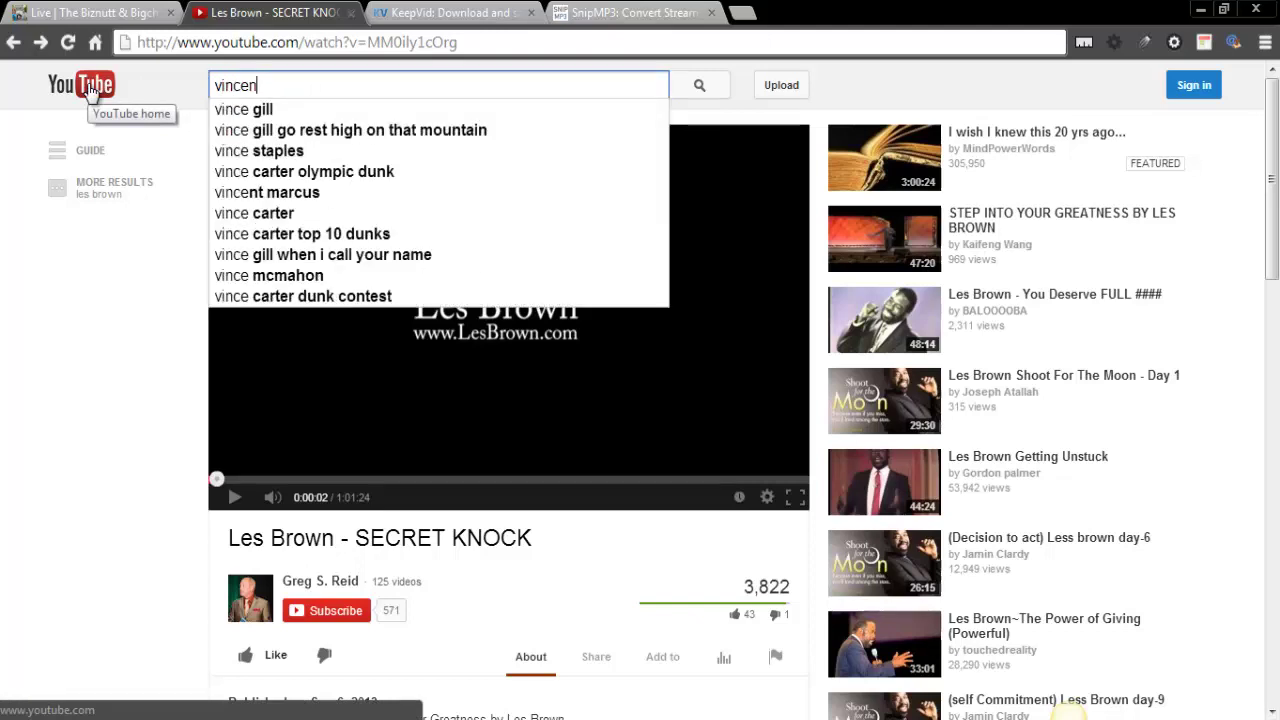
{"action": "type", "text": "eg"}
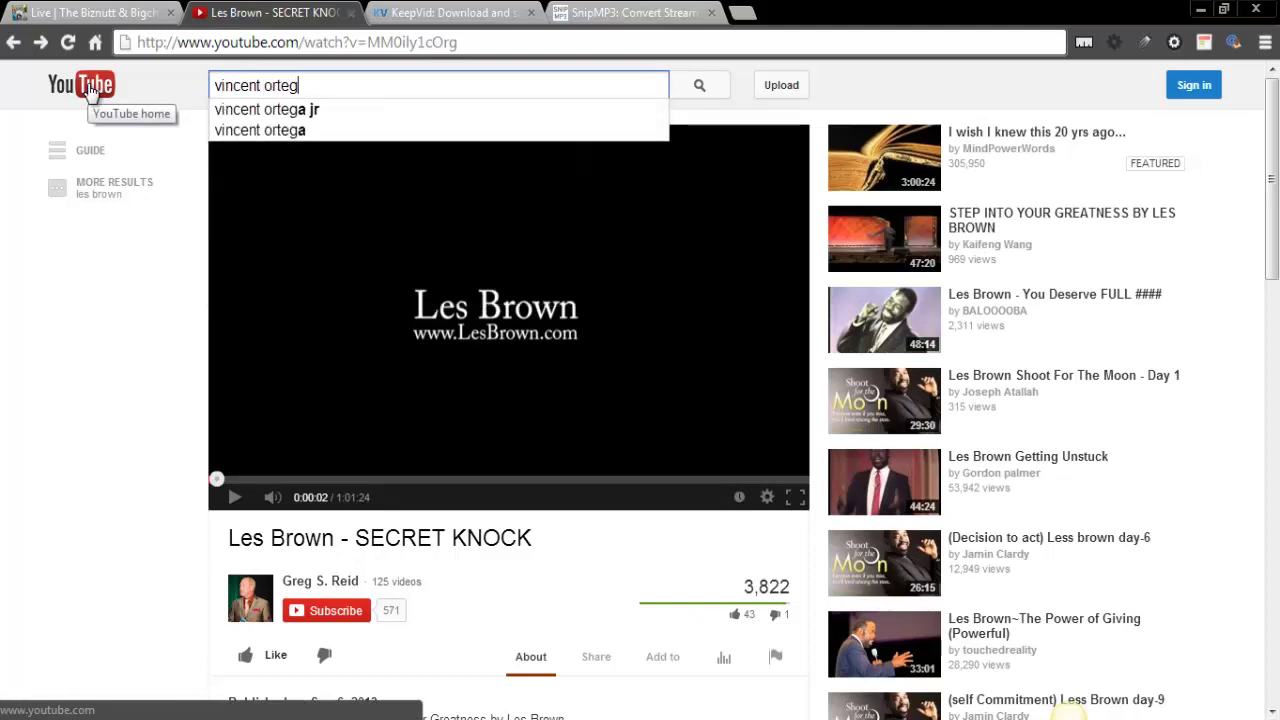
{"action": "left_click", "coordinate": [260, 112]}
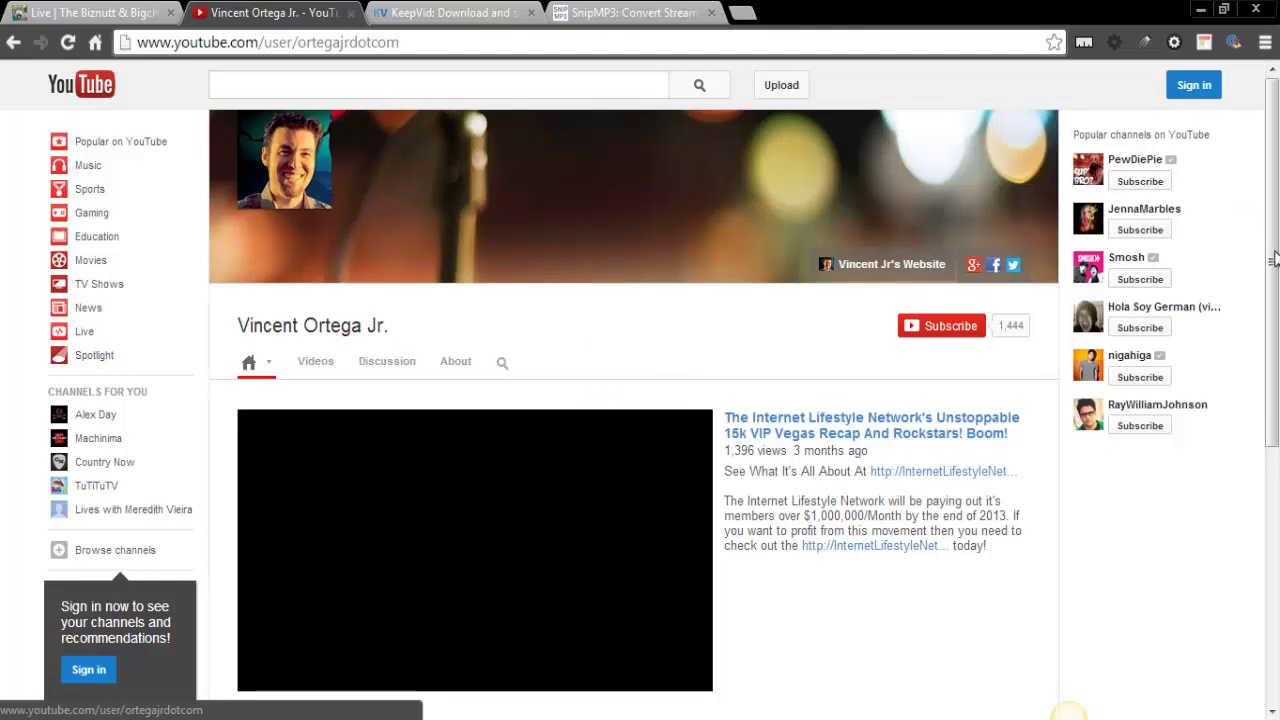
Step: Scroll to Recent uploads and play the 'Minute With Mark' 8-Figure Secrets Of Top Performers video
{"action": "left_click_drag", "start_coordinate": [1274, 258], "coordinate": [1274, 324]}
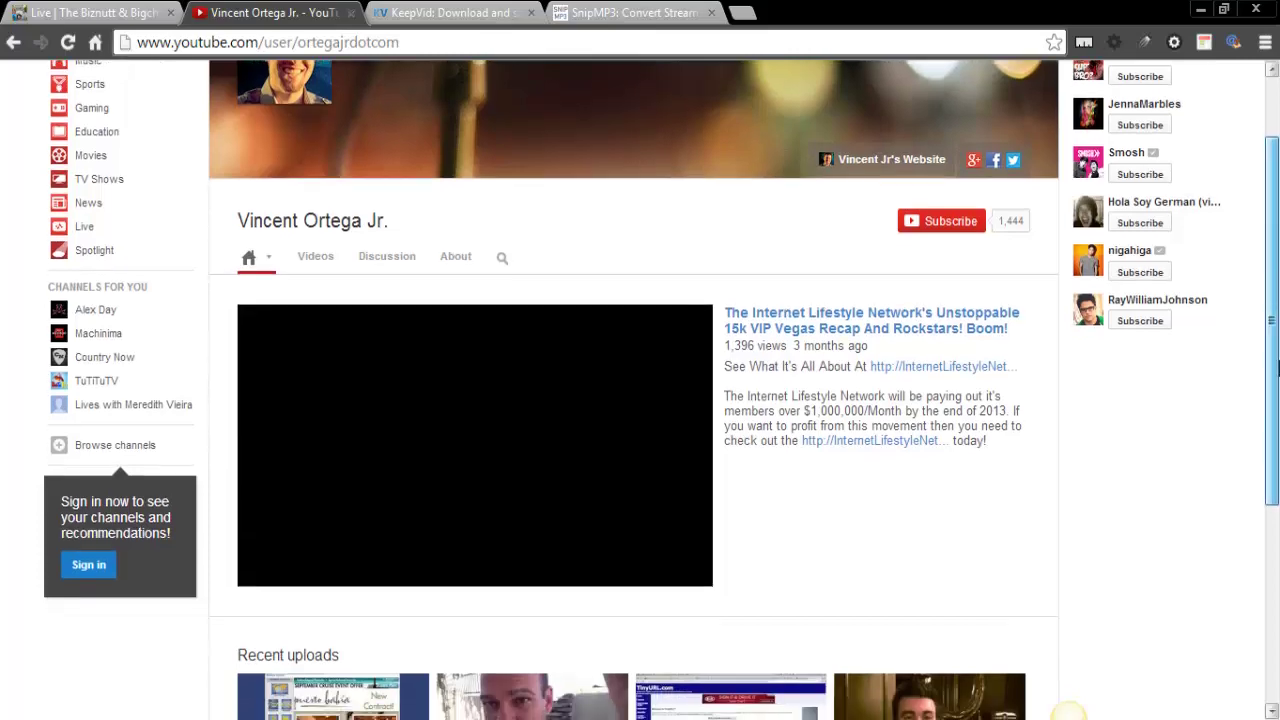
{"action": "left_click_drag", "start_coordinate": [1276, 370], "coordinate": [1263, 491]}
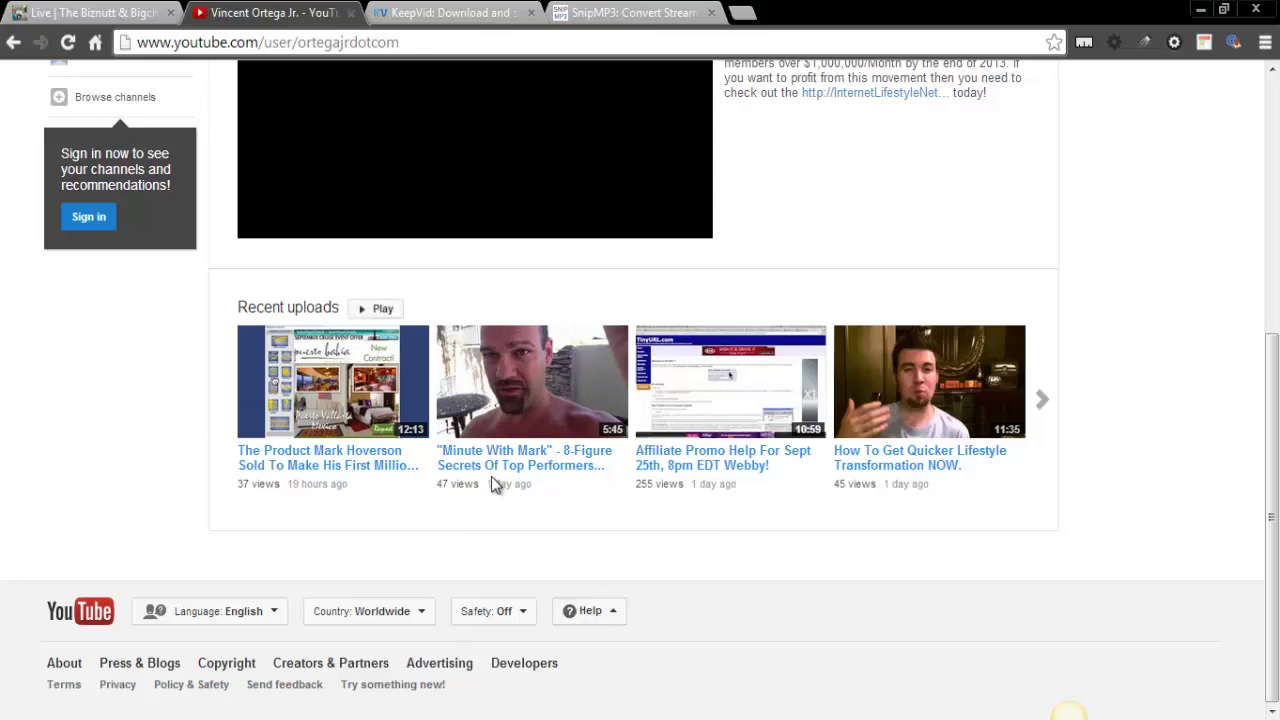
{"action": "left_click", "coordinate": [522, 468]}
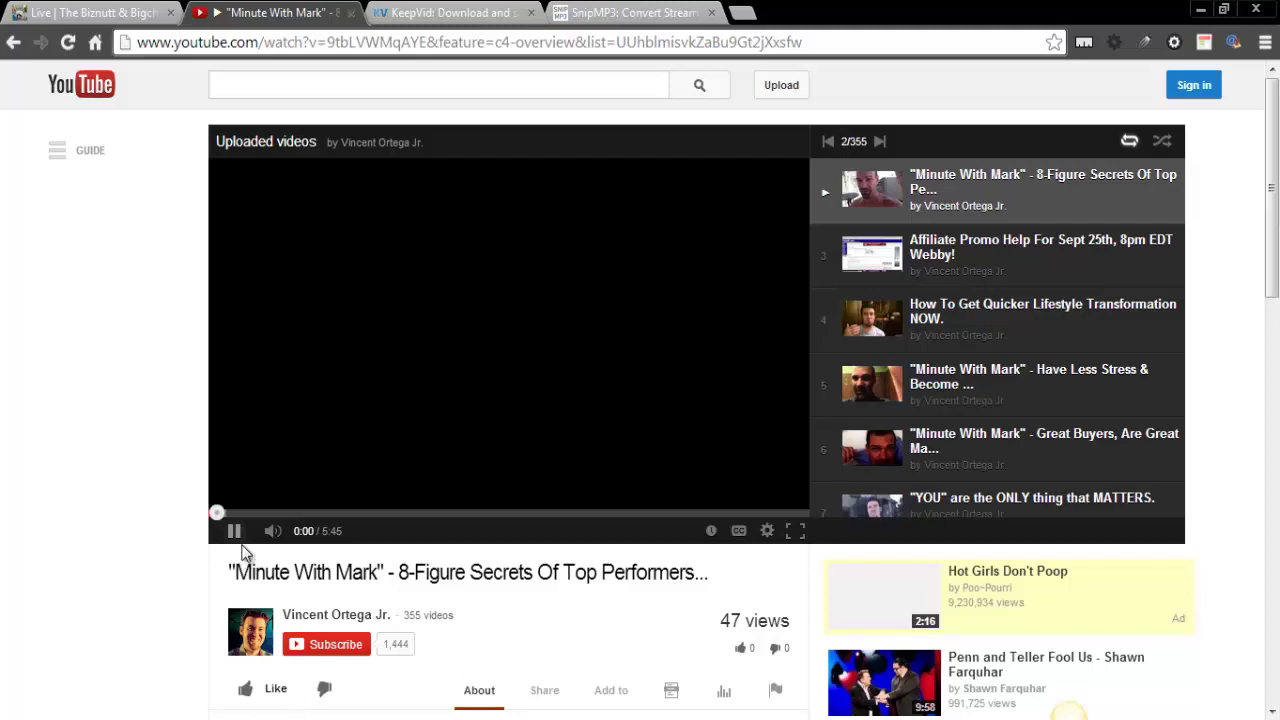
Step: Prefix the video address with 'ss' to load savefrom.net and download the 95.2 MB MP4 720p file
{"action": "left_click", "coordinate": [177, 46]}
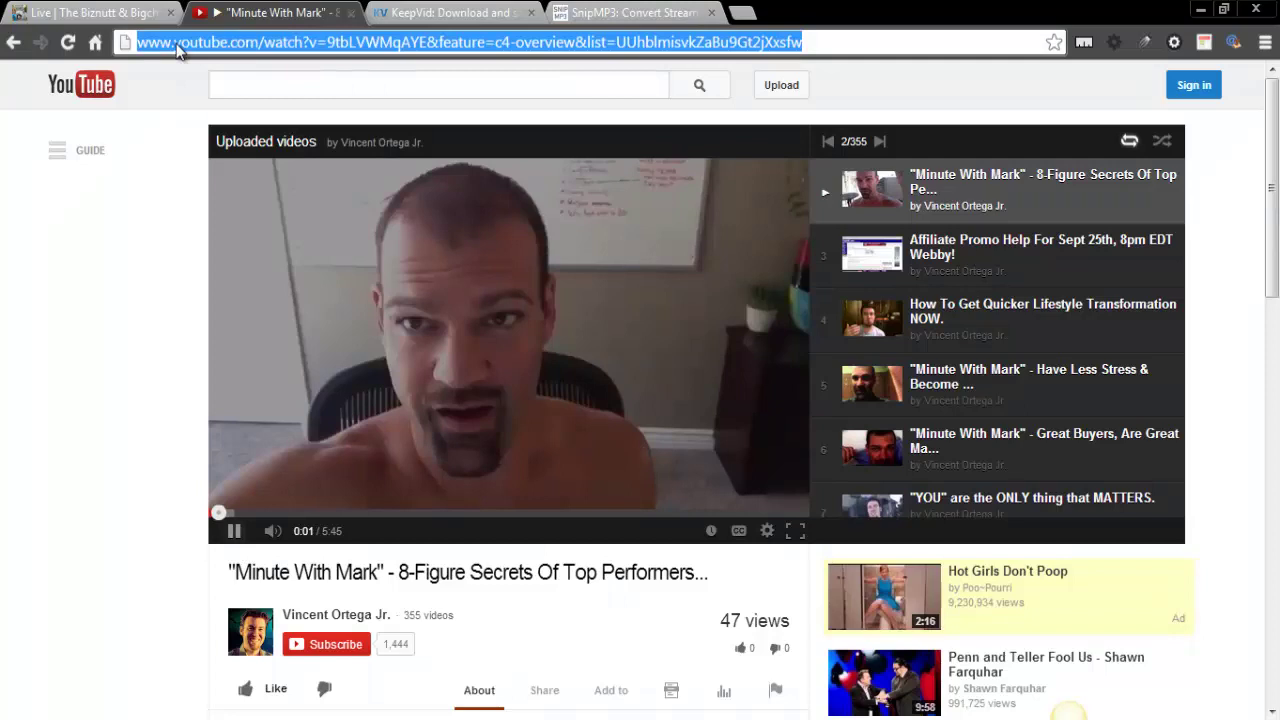
{"action": "left_click", "coordinate": [175, 44]}
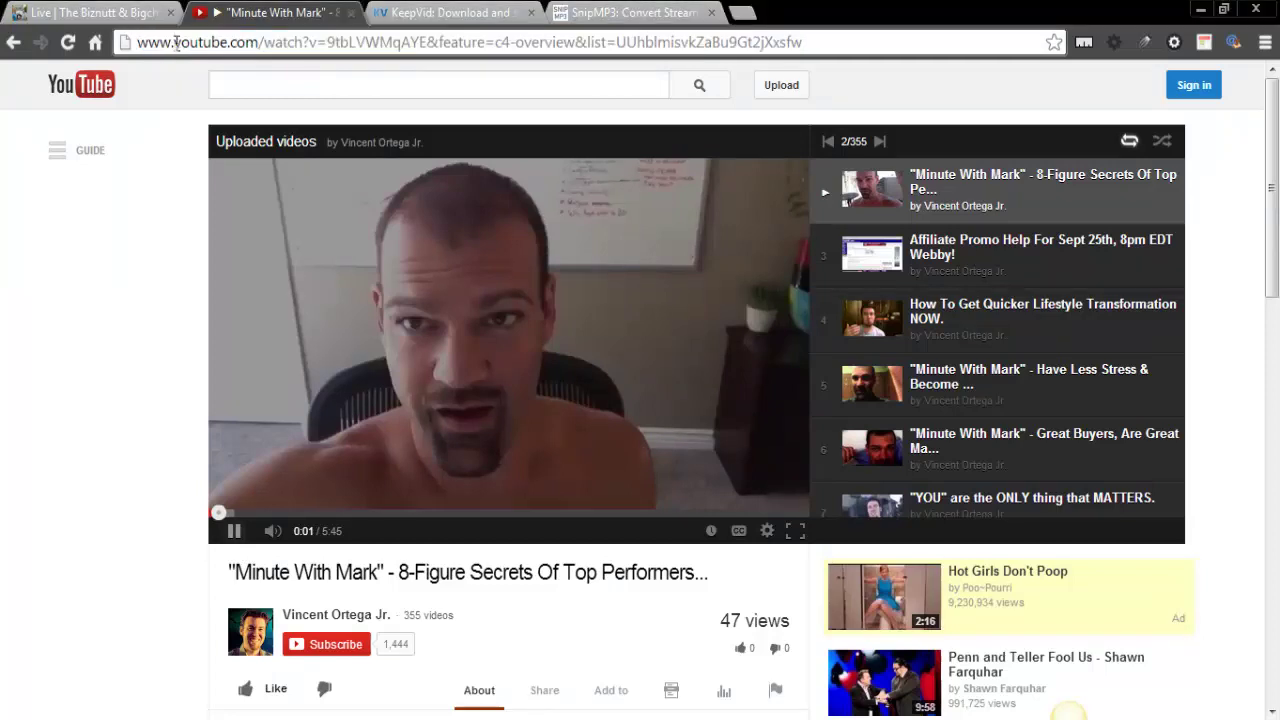
{"action": "left_click", "coordinate": [175, 42]}
{"action": "type", "text": "ss"}
{"action": "key", "text": "Return"}
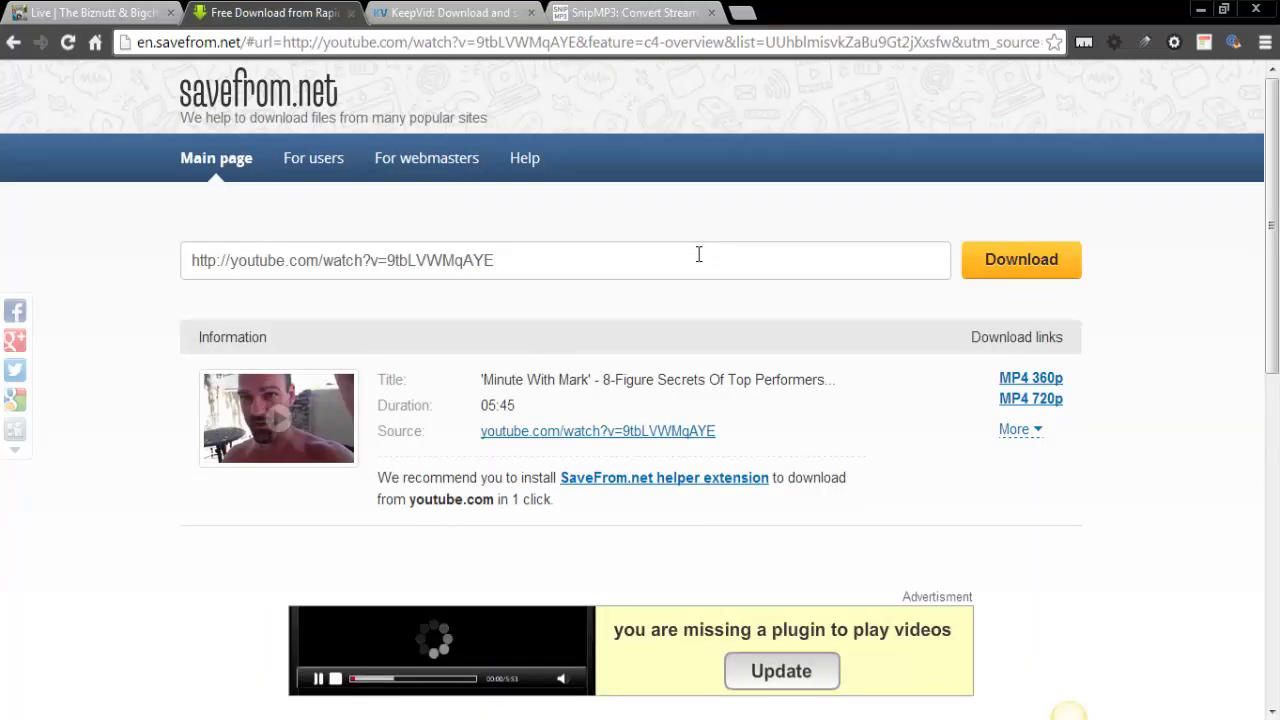
{"action": "left_click", "coordinate": [1045, 400]}
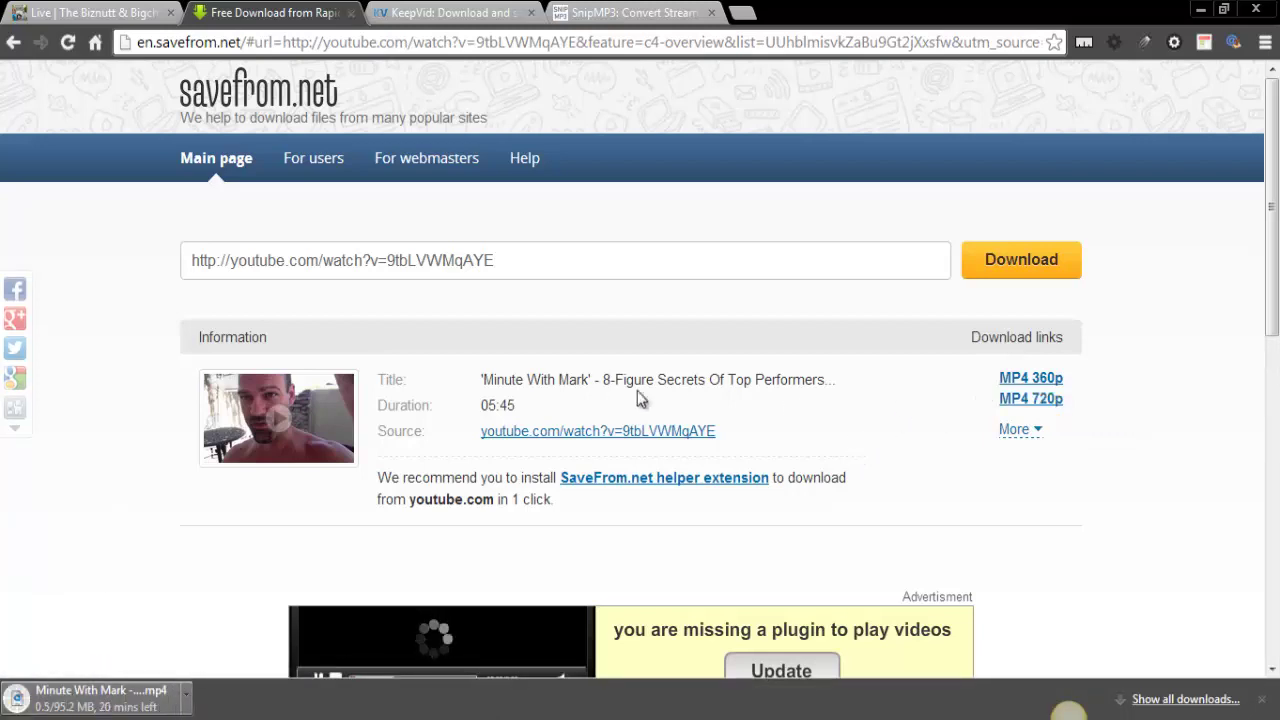
Step: Expand savefrom.net's links to list every FLV, MP4, WebM and 3GP format
{"action": "left_click", "coordinate": [1014, 430]}
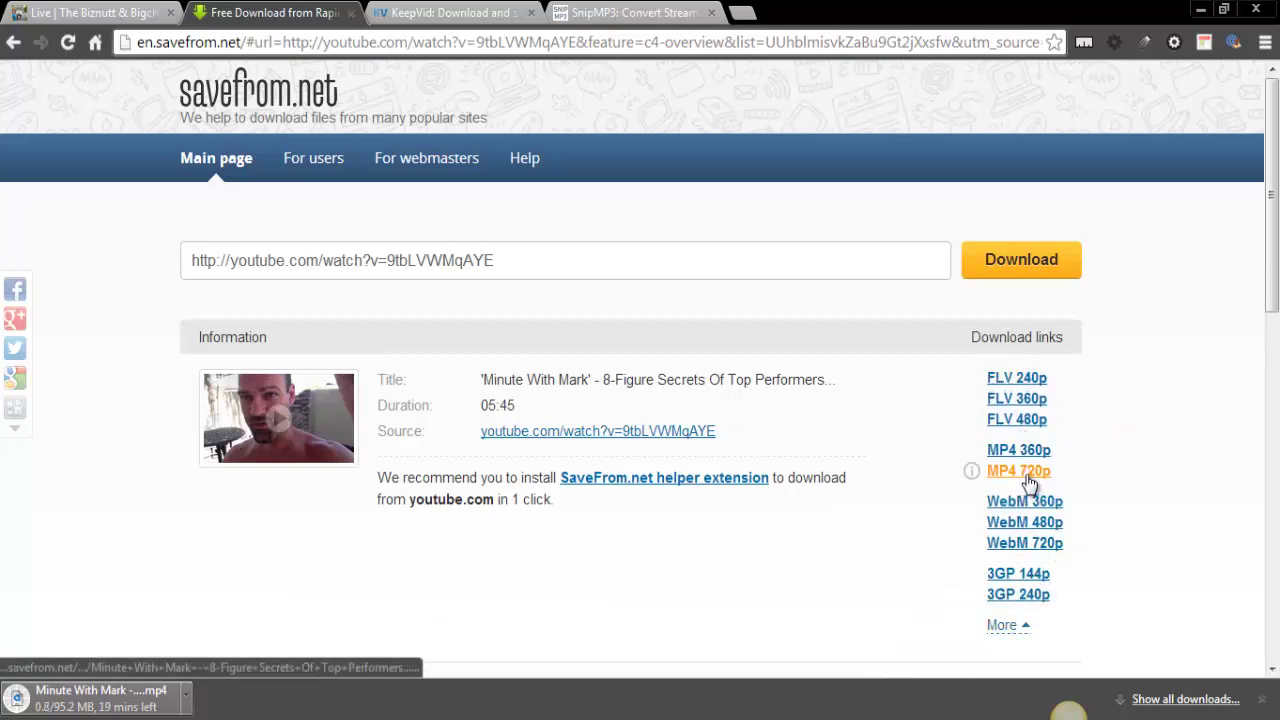